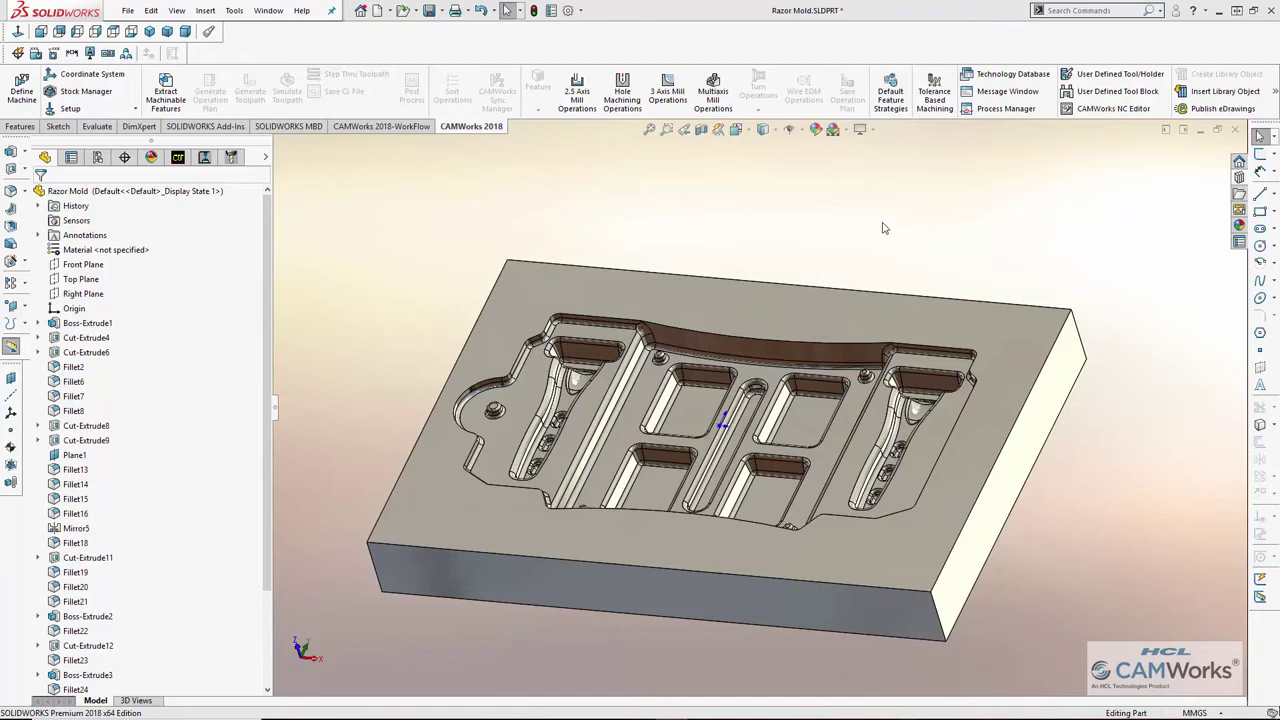
Make the Haas VF-3 - Metric mill the active CAMWorks machine
mouse_move(882, 229)
middle_mouse_down()
mouse_move(940, 285)
mouse_move(1008, 249)
mouse_move(908, 226)
mouse_move(888, 260)
mouse_move(875, 252)
middle_mouse_up()
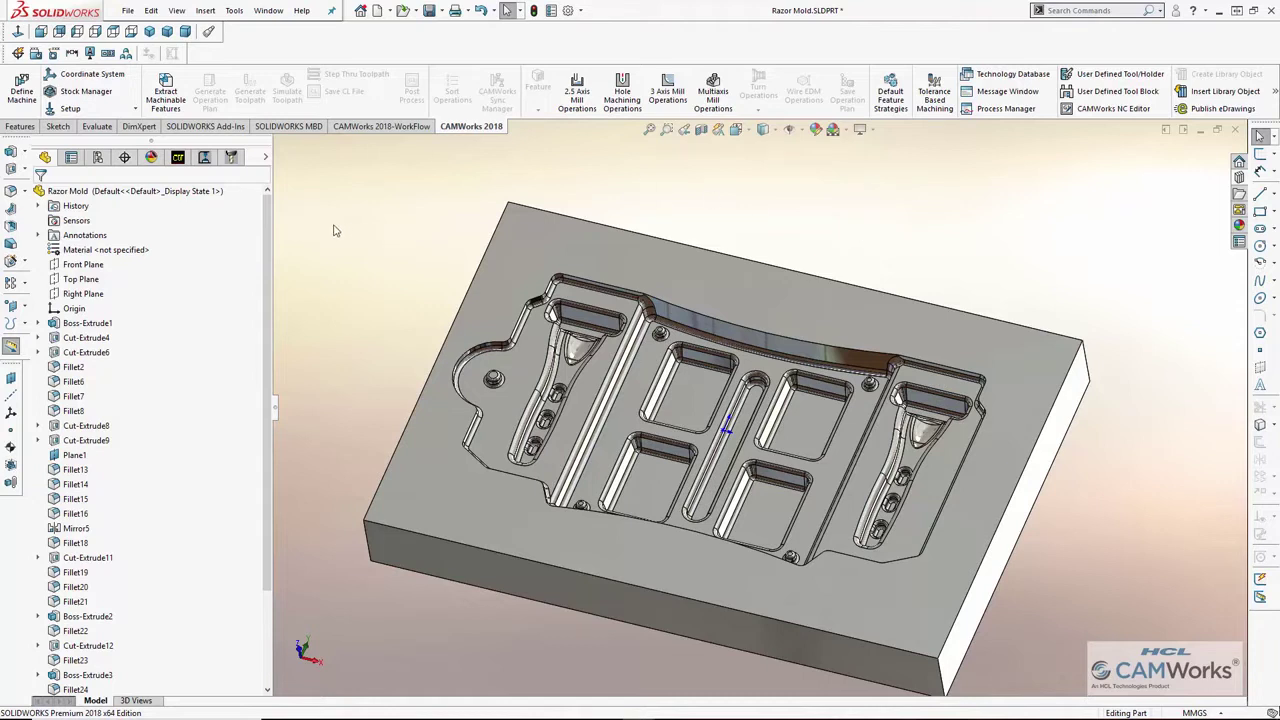
left_click(177, 161)
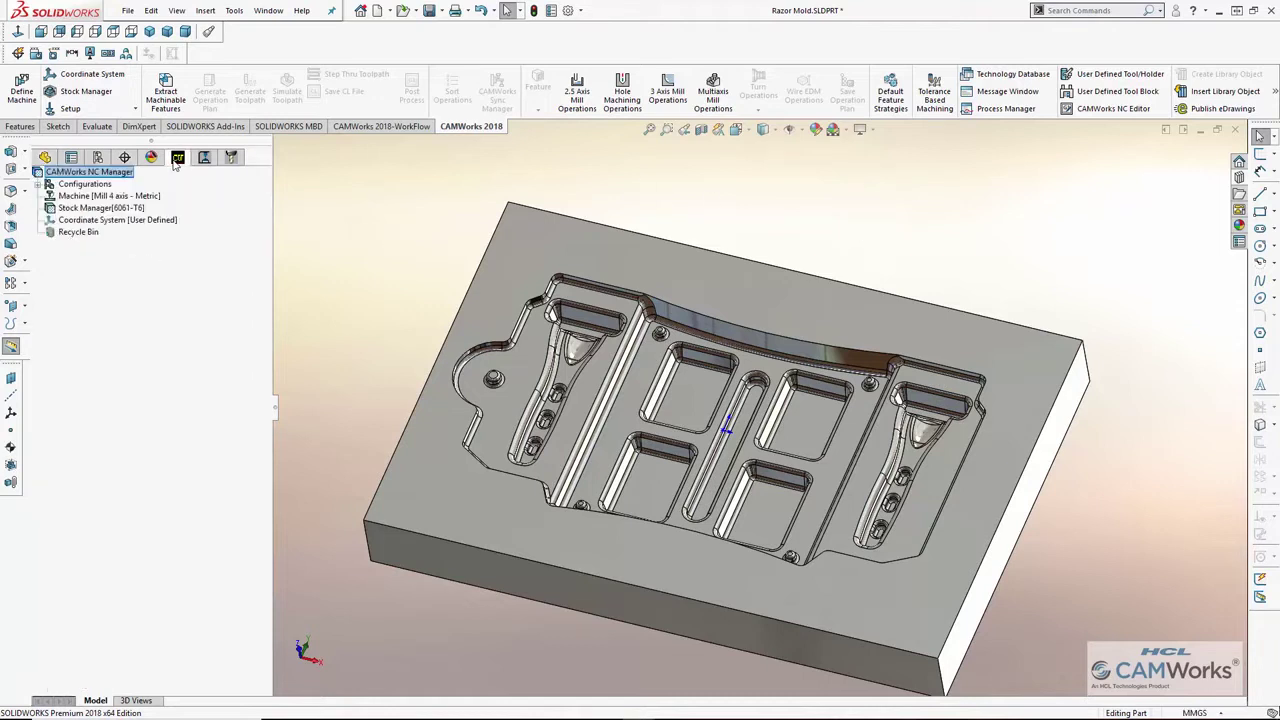
double_click(109, 196)
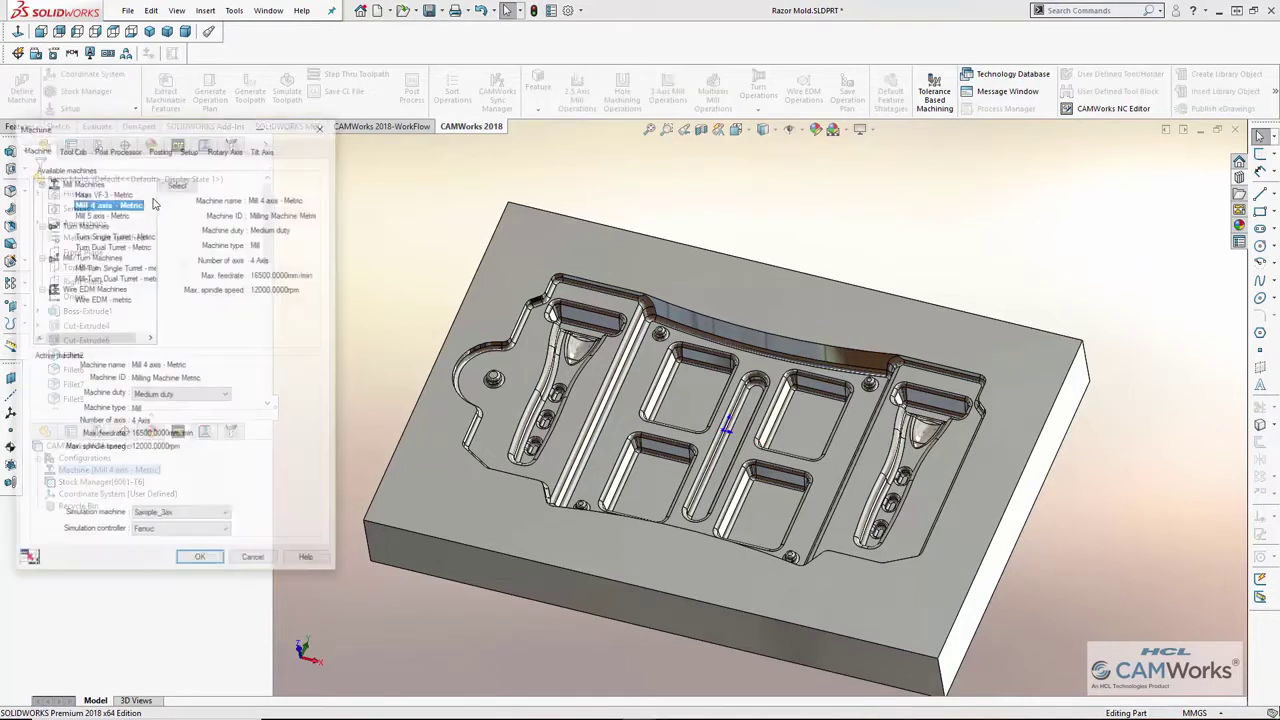
left_click(103, 192)
left_click(177, 183)
left_click(200, 560)
Add a Mill Part Setup on the mold's top face
right_click(170, 220)
left_click(220, 244)
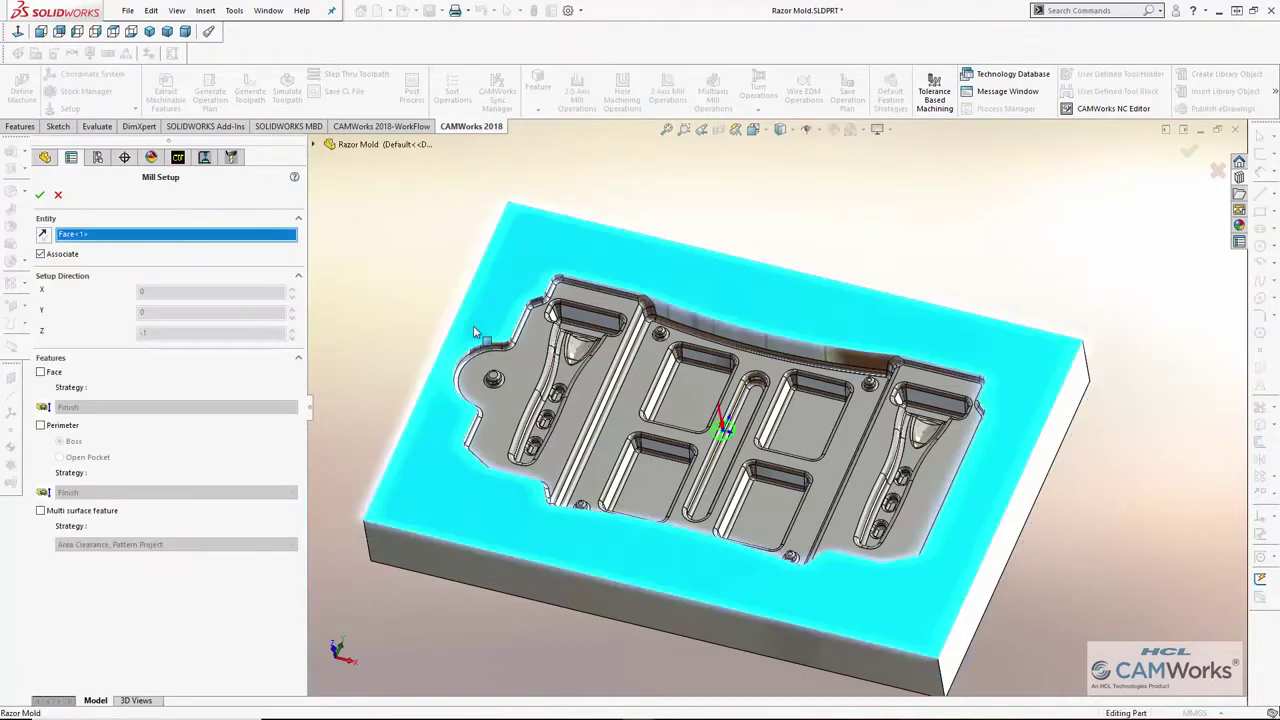
left_click(39, 194)
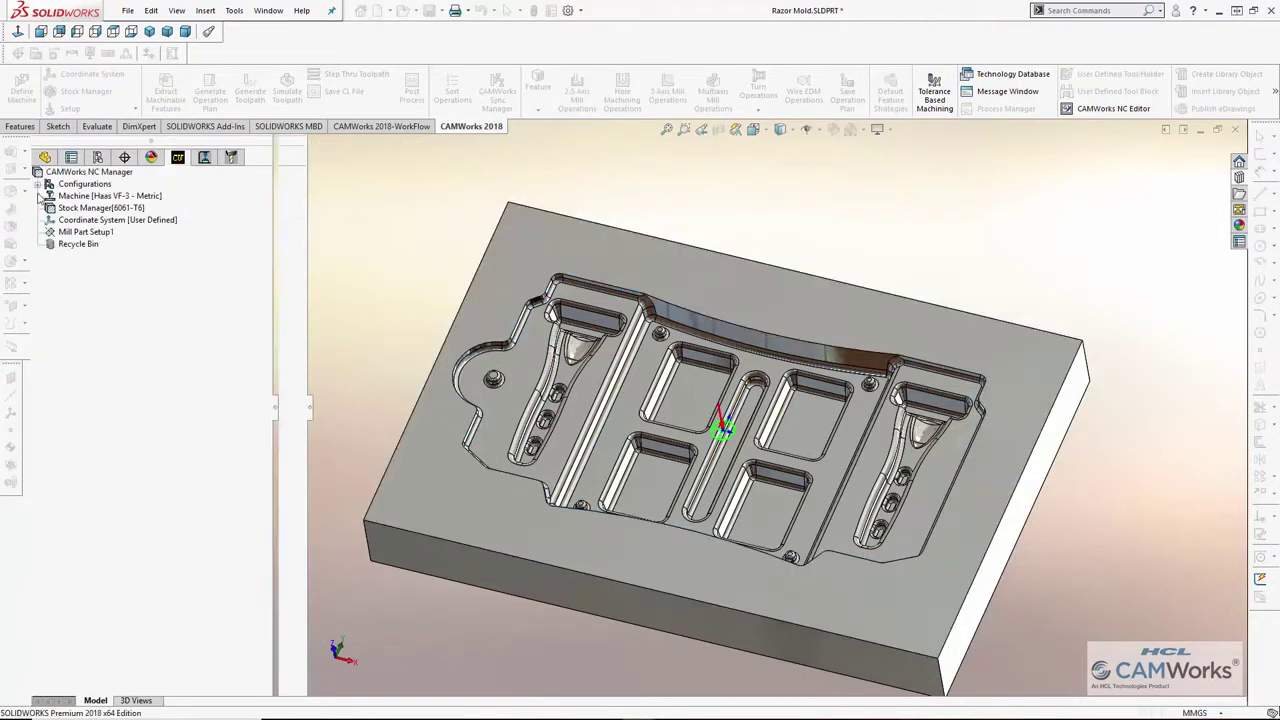
Add an All Displayed multi surface feature using the 3" Deep Max. Cavity in 6061 Alum. strategy
right_click(106, 232)
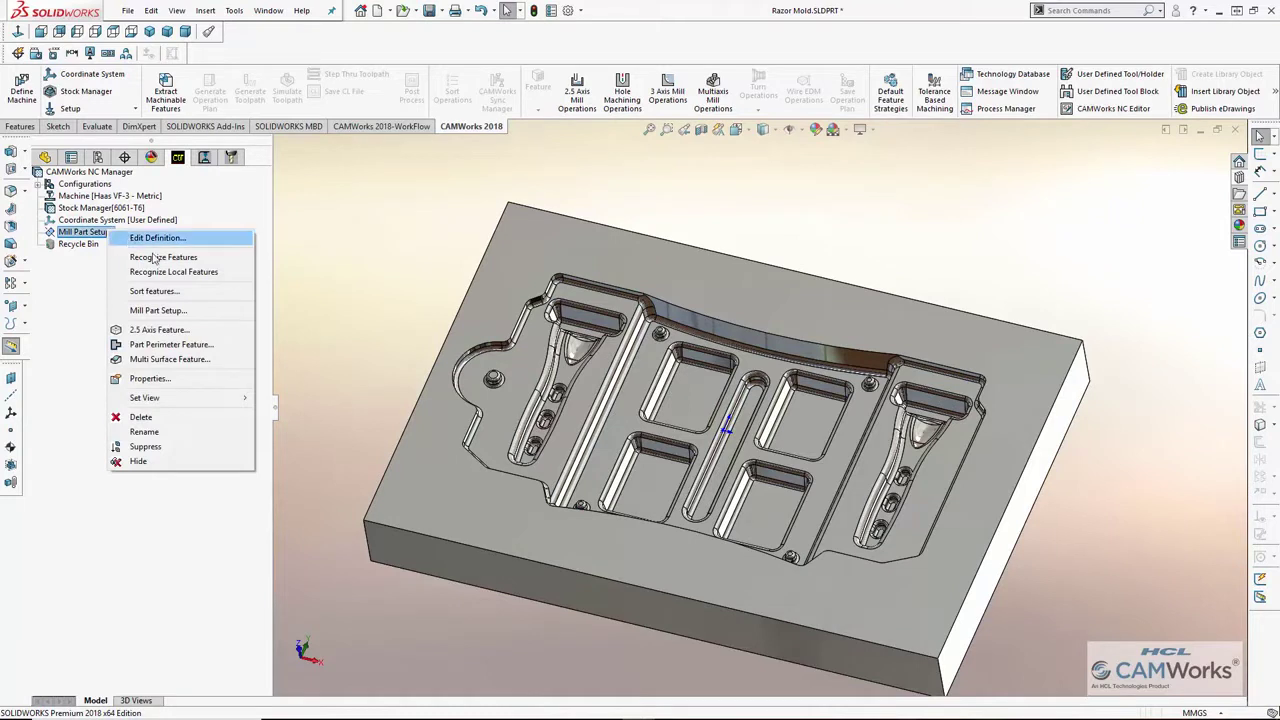
left_click(203, 362)
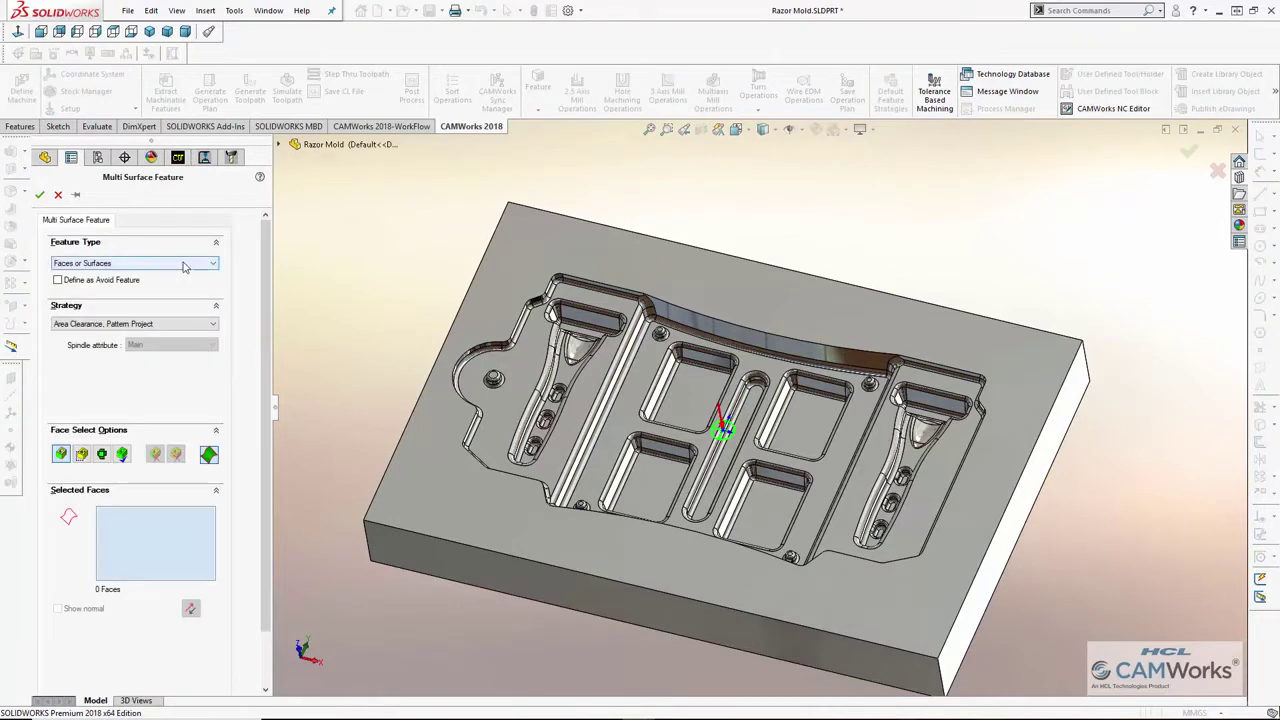
left_click(184, 264)
left_click(180, 287)
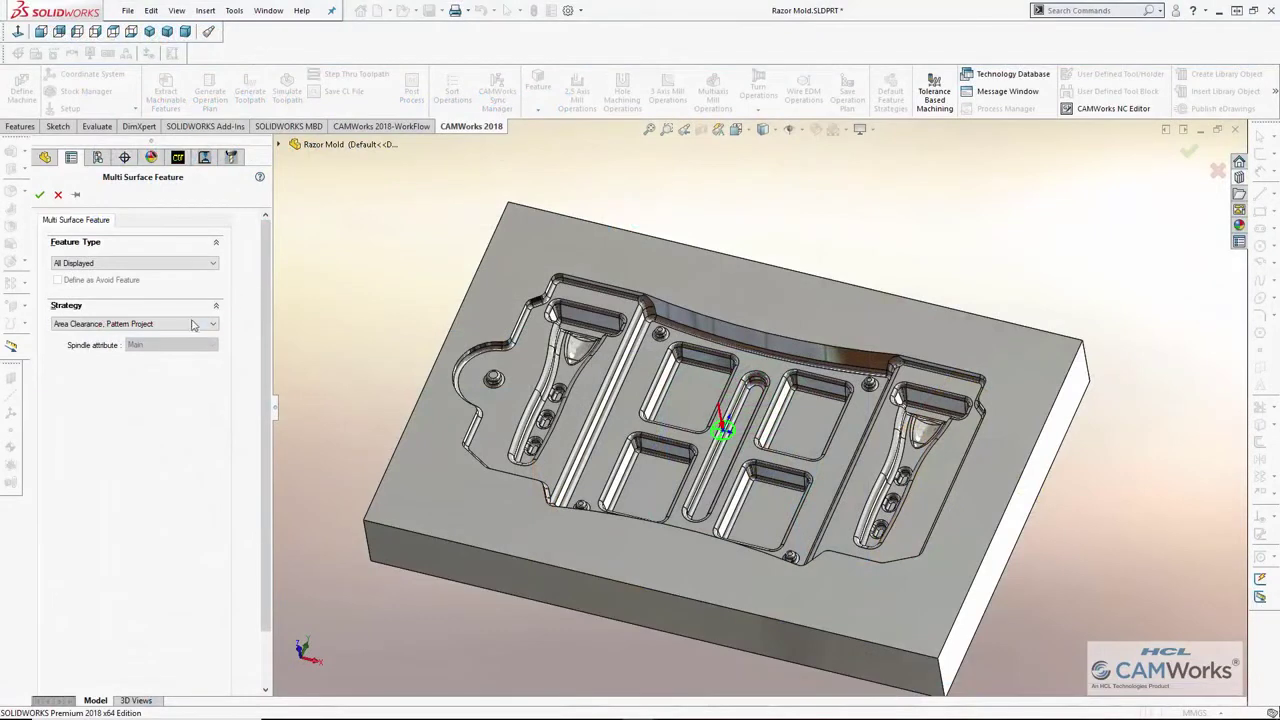
left_click(193, 324)
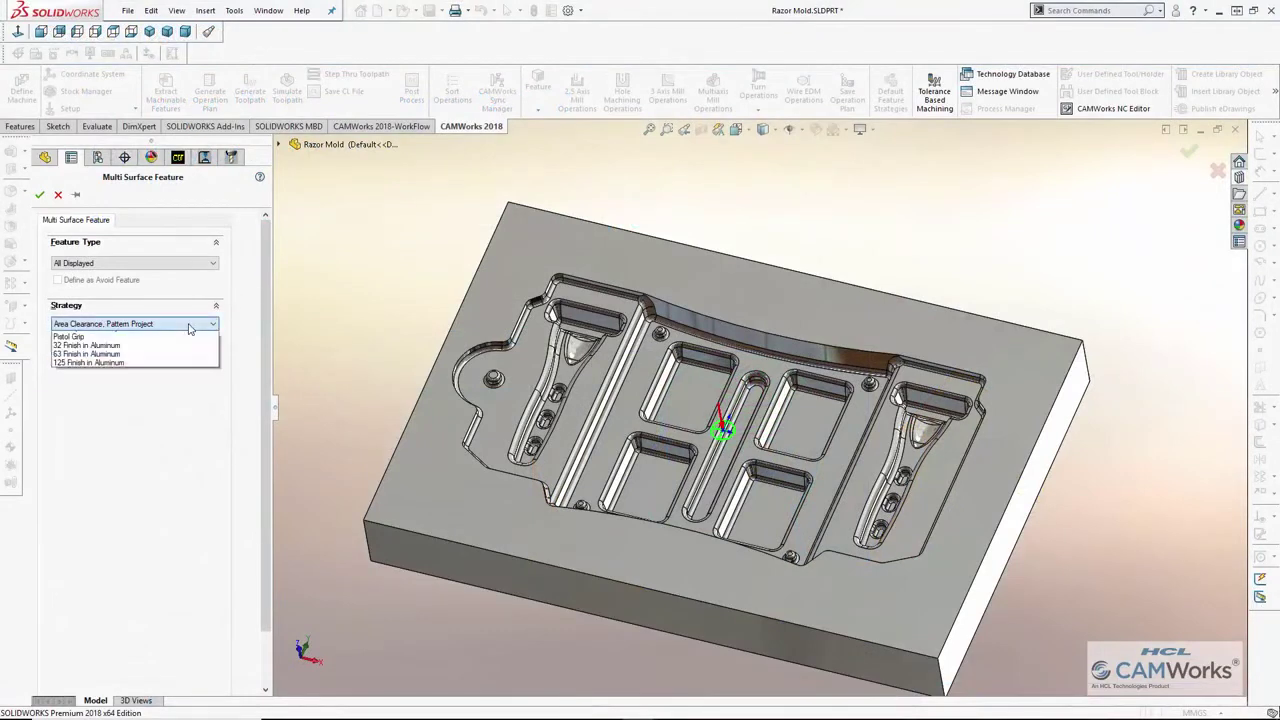
left_click(145, 425)
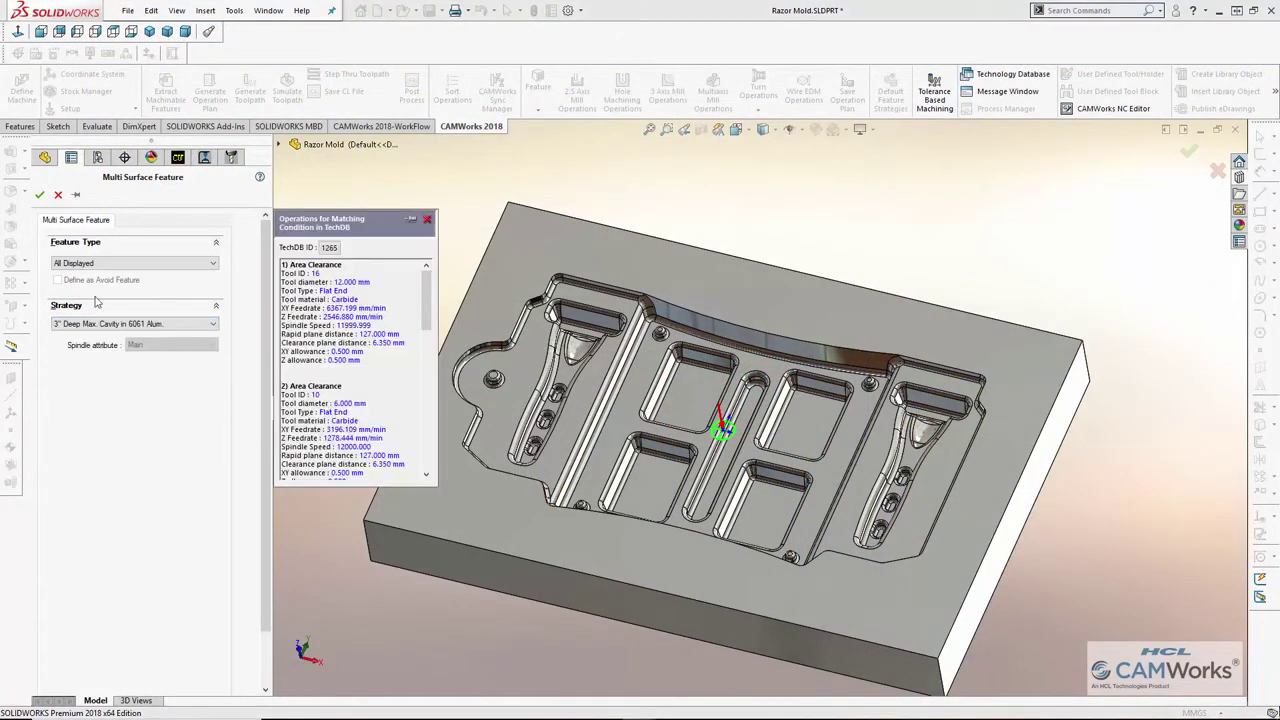
left_click(40, 194)
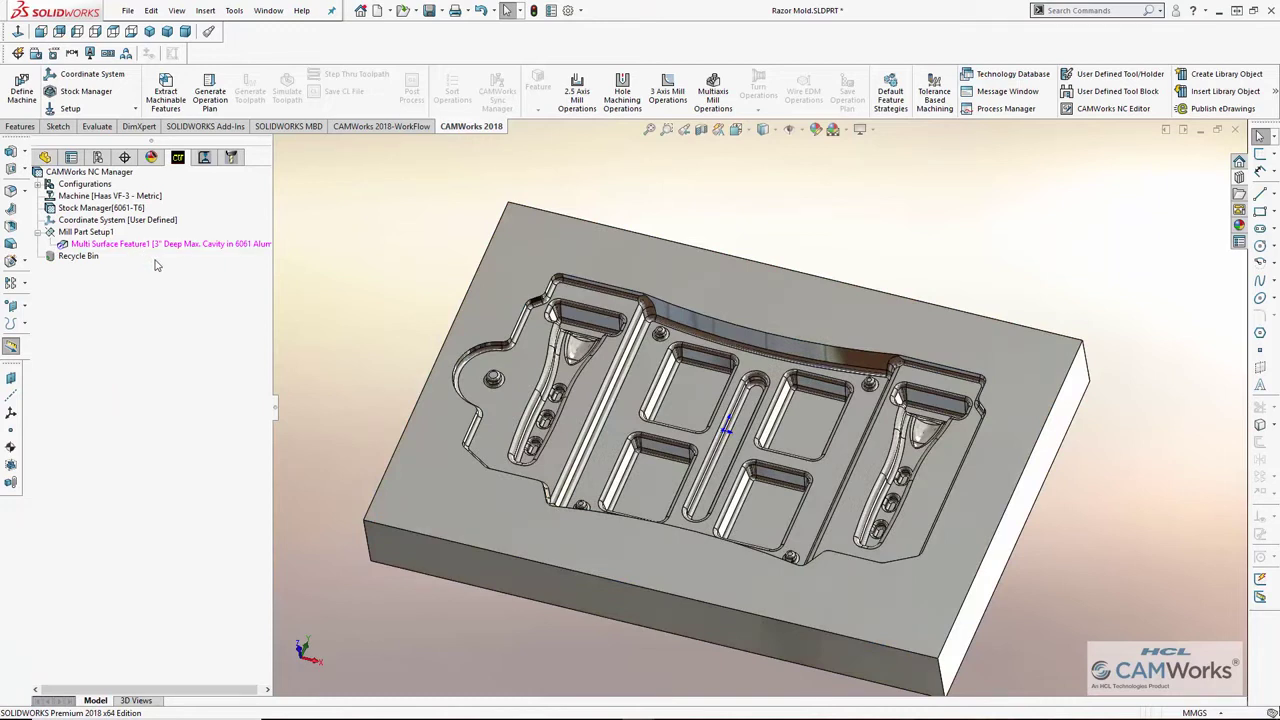
Generate the operation plan and give Pencil Mill1 a contain area on the cavity loop
right_click(159, 245)
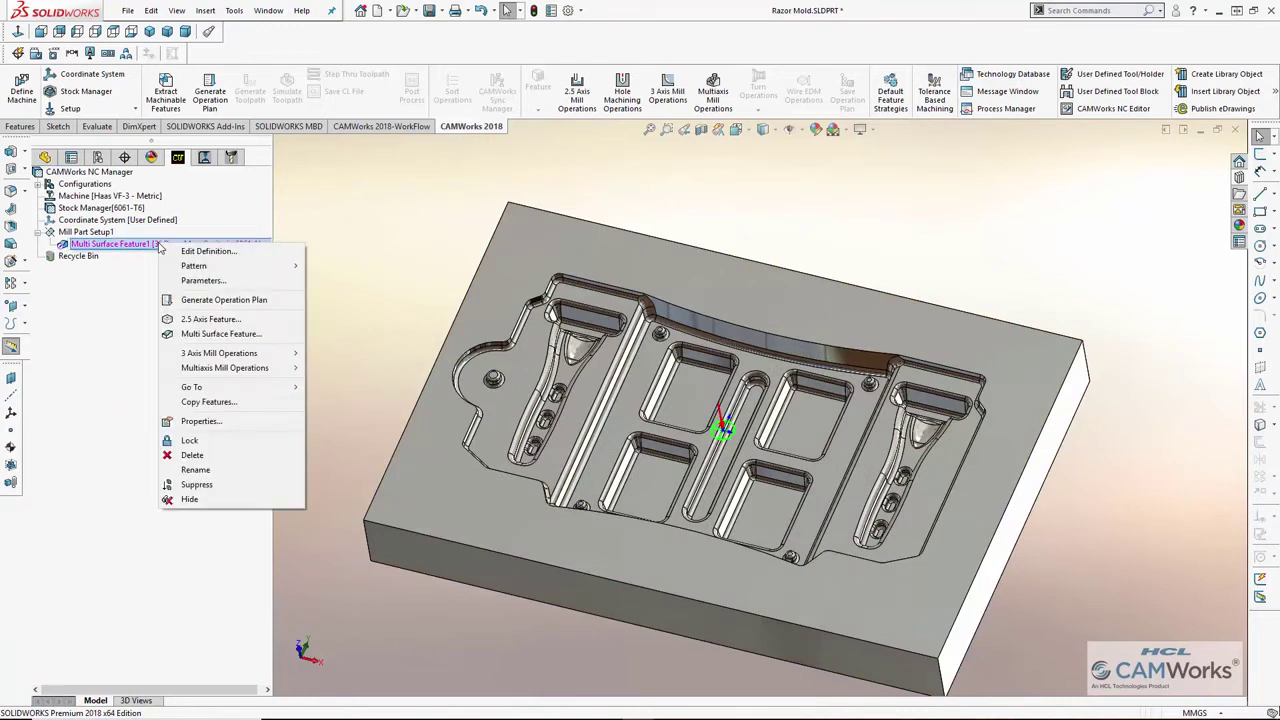
left_click(222, 300)
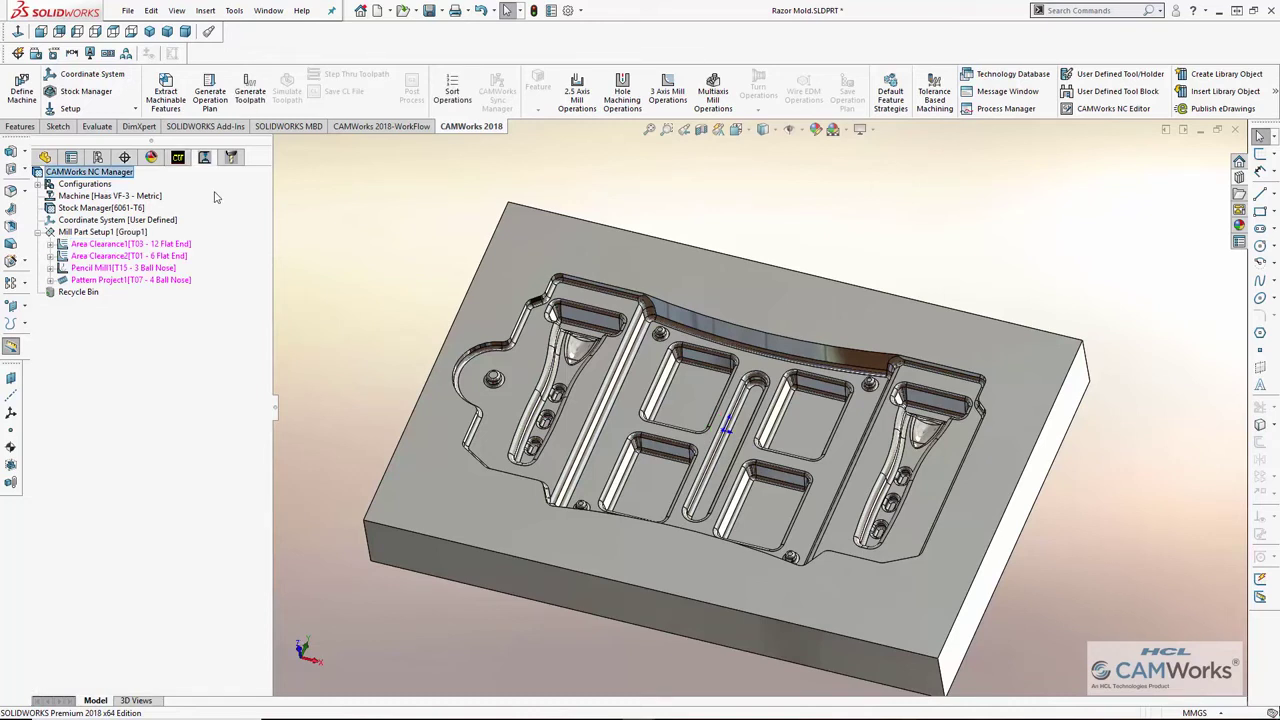
right_click(157, 271)
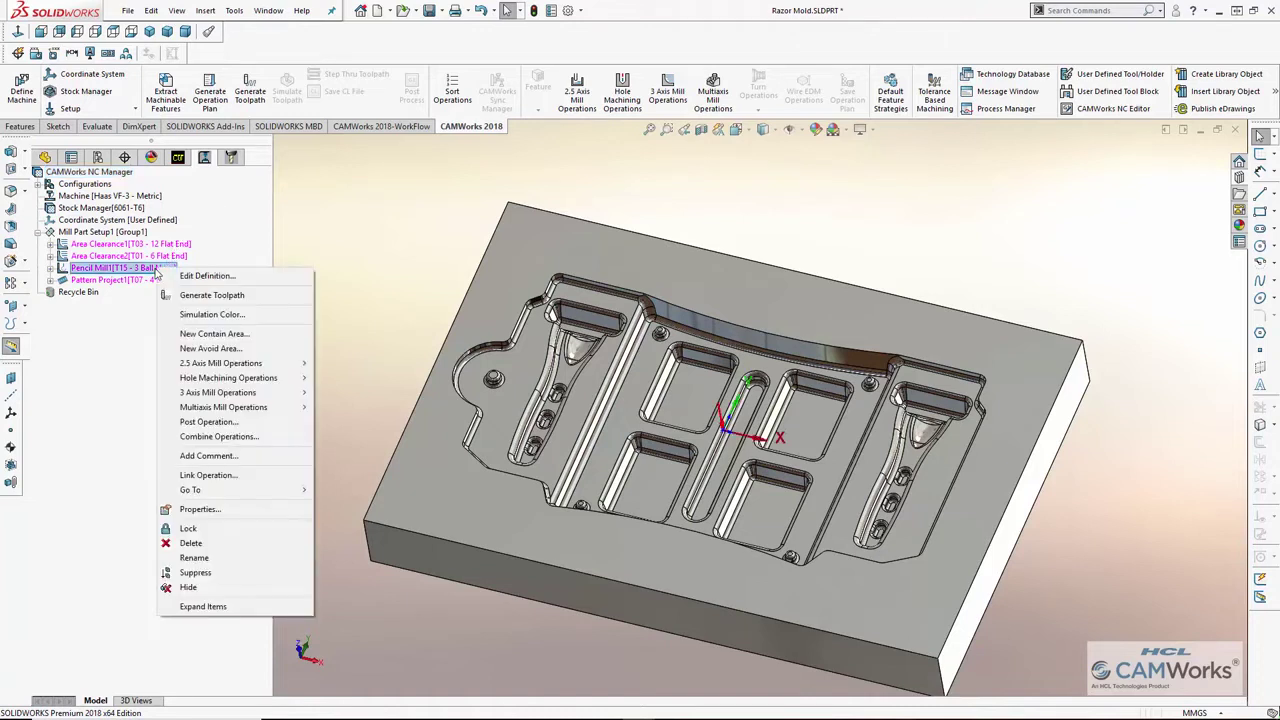
left_click(215, 334)
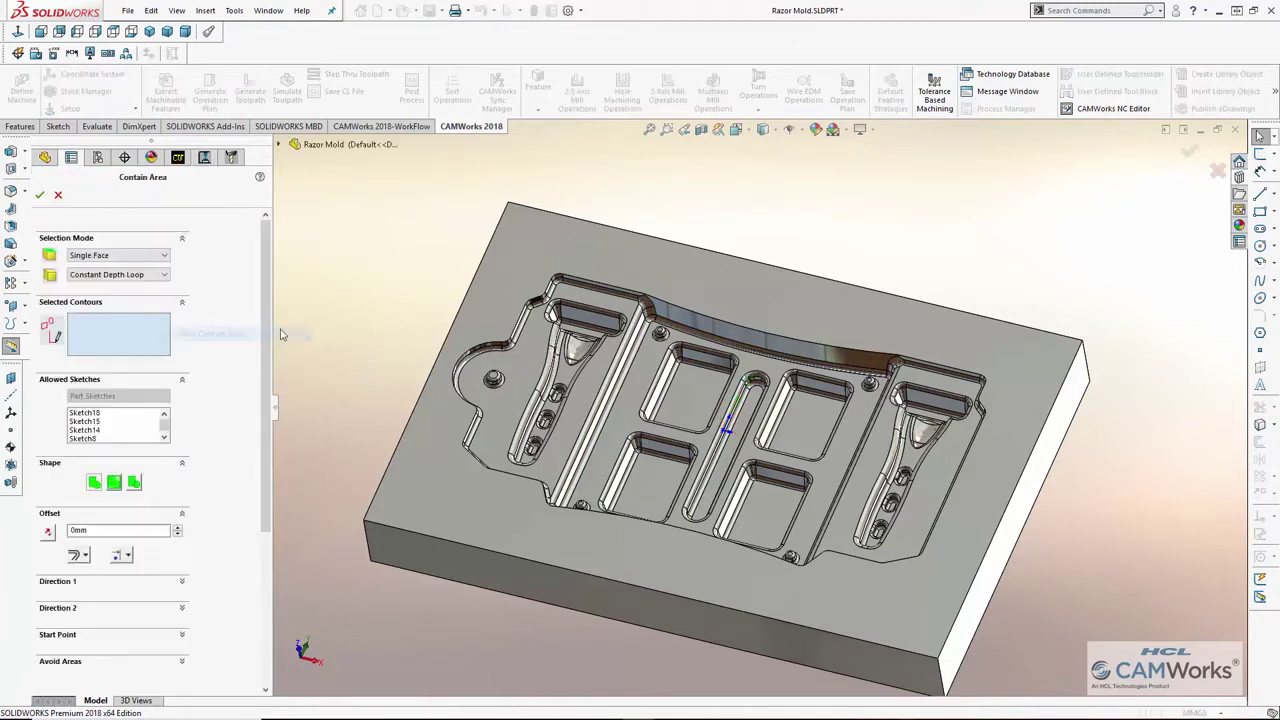
left_click(515, 328)
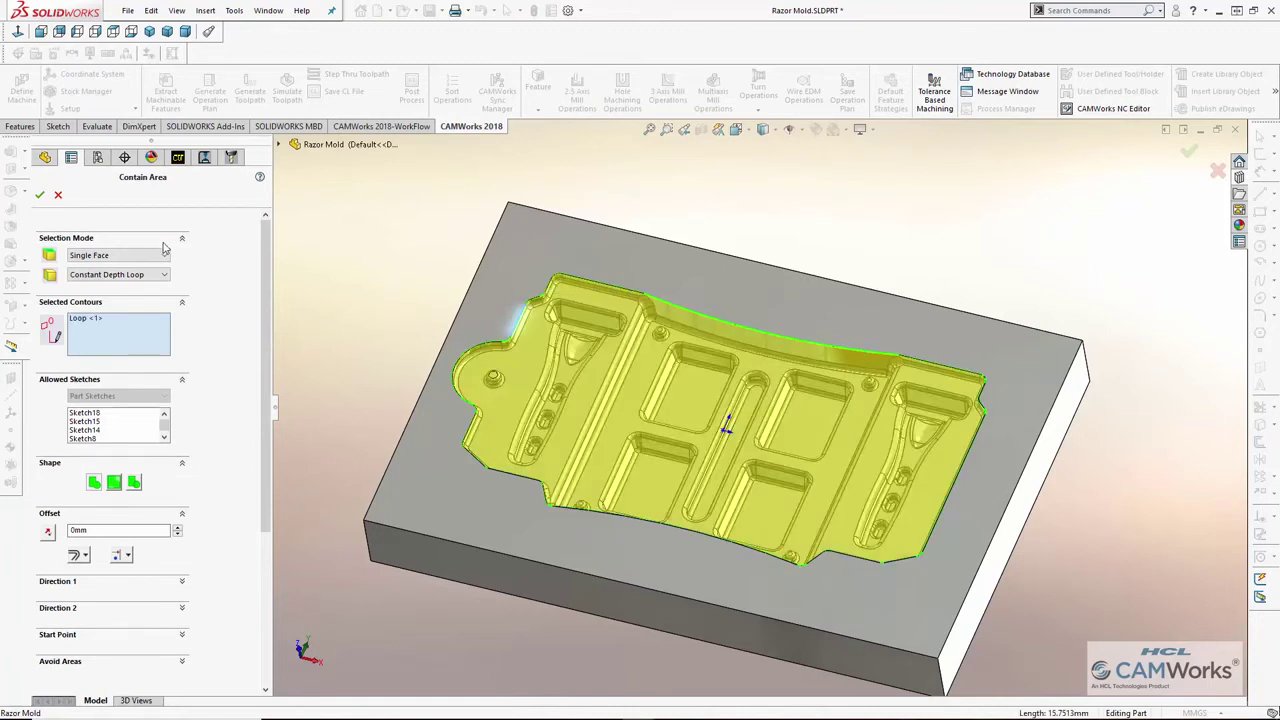
left_click(40, 195)
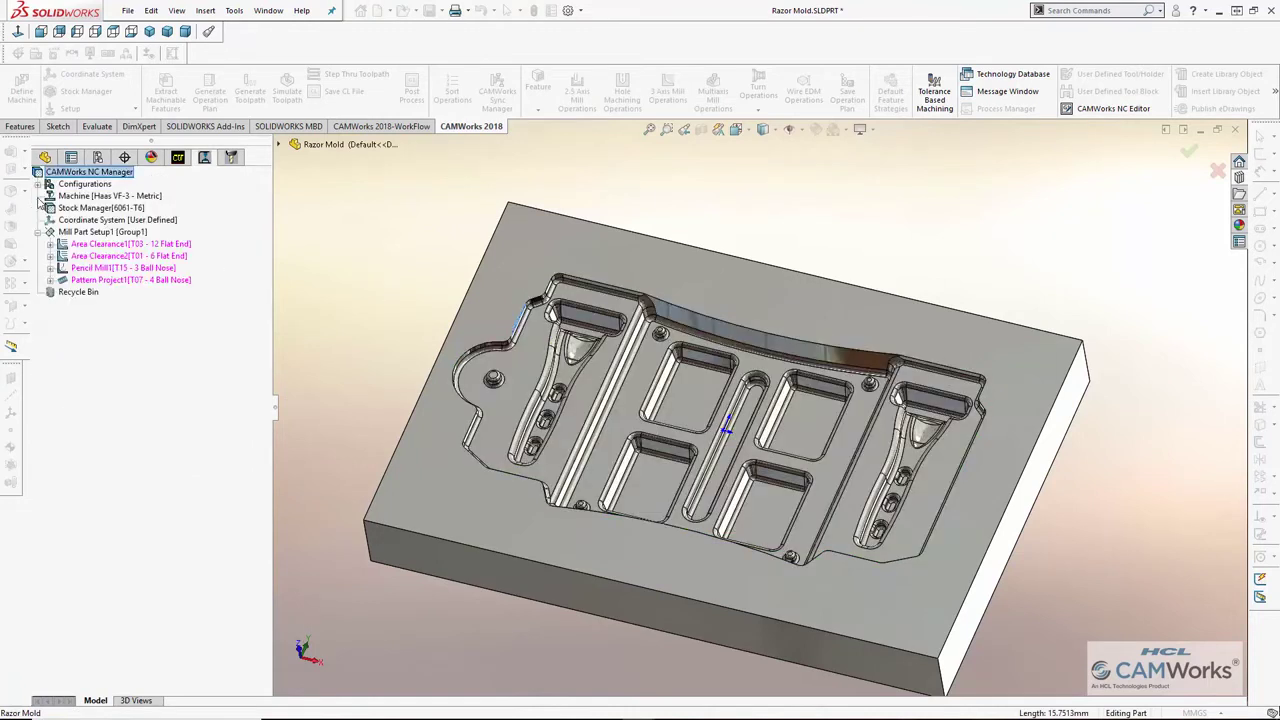
Check Pencil Mill1's new contain area, then generate toolpaths for all operations
left_click(50, 268)
left_click(102, 282)
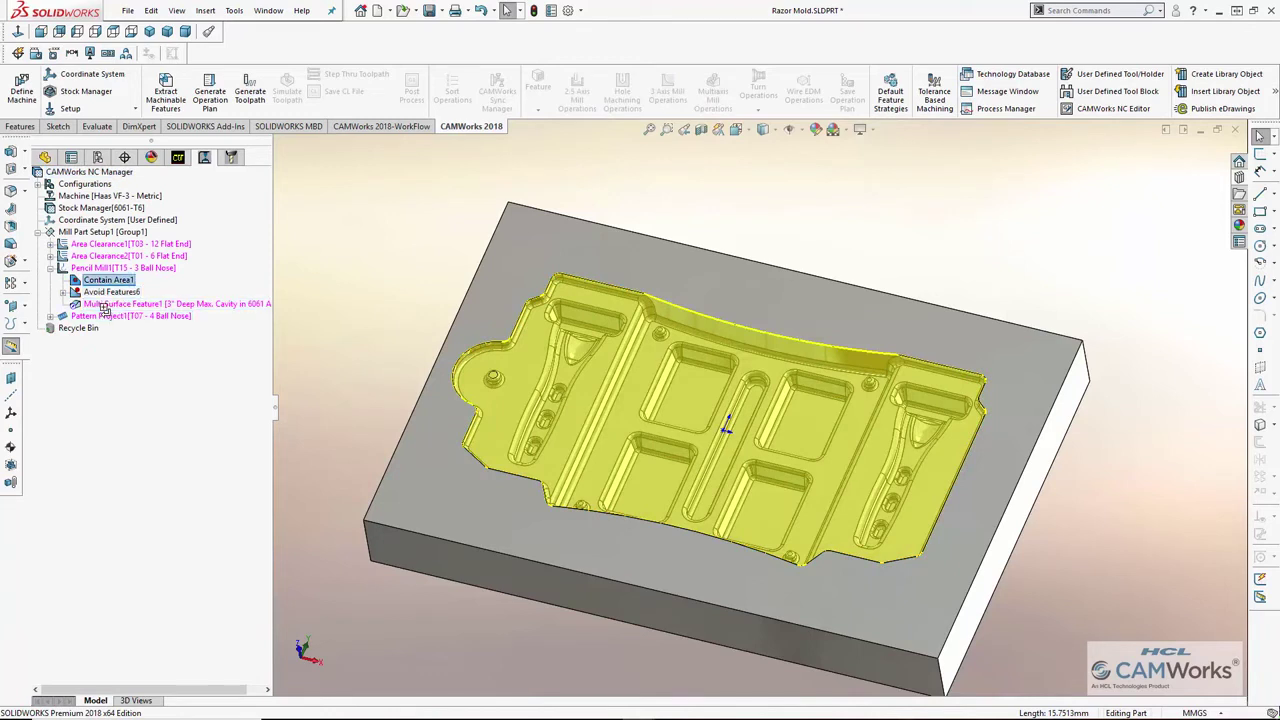
left_click(50, 268)
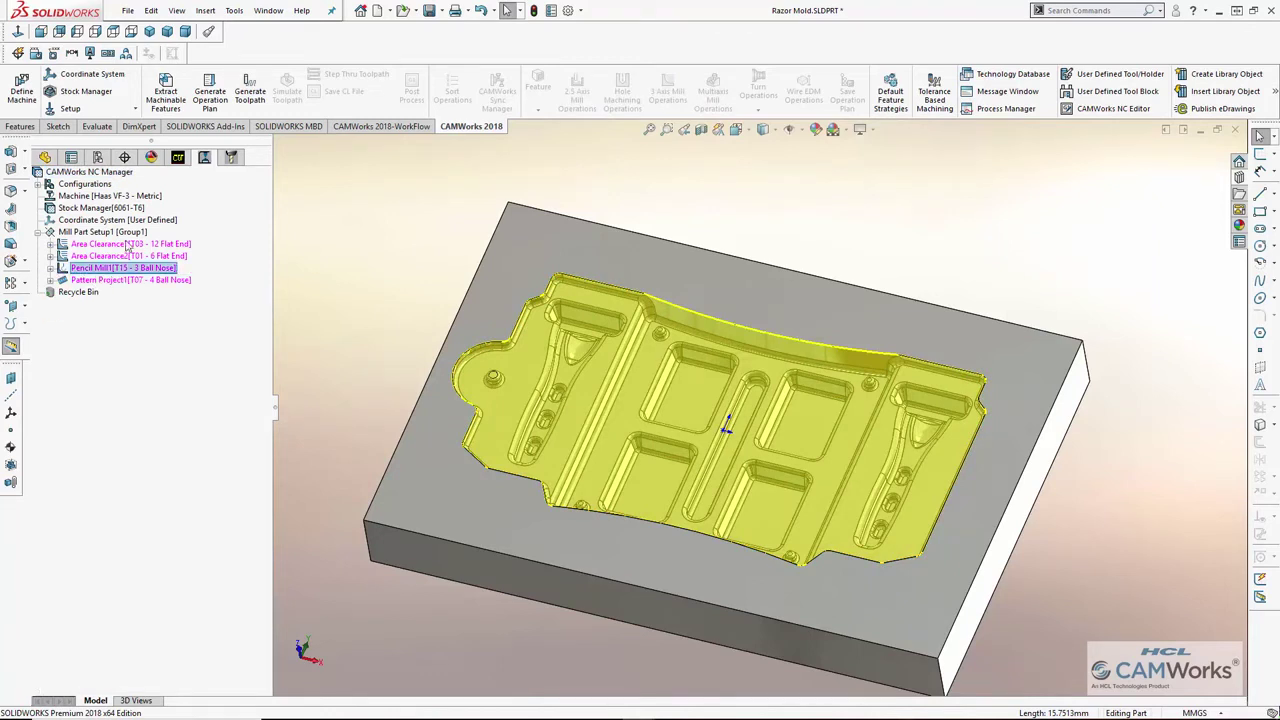
left_click(126, 173)
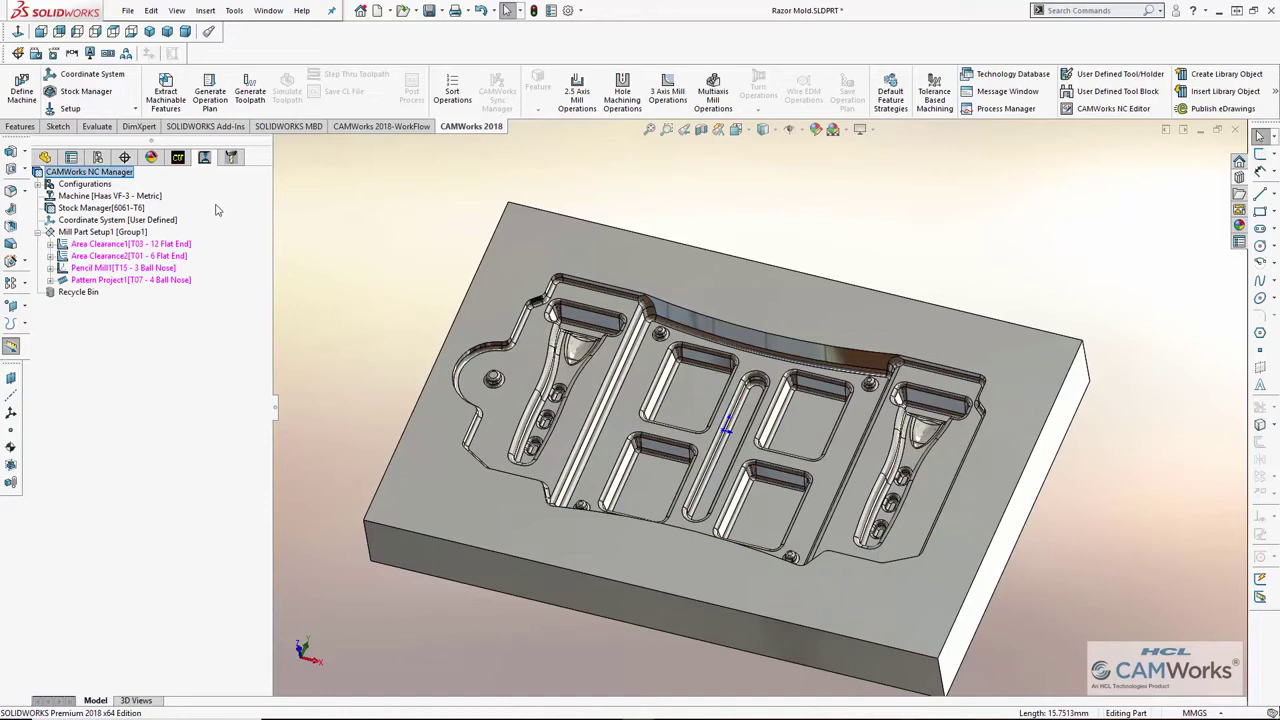
left_click(251, 97)
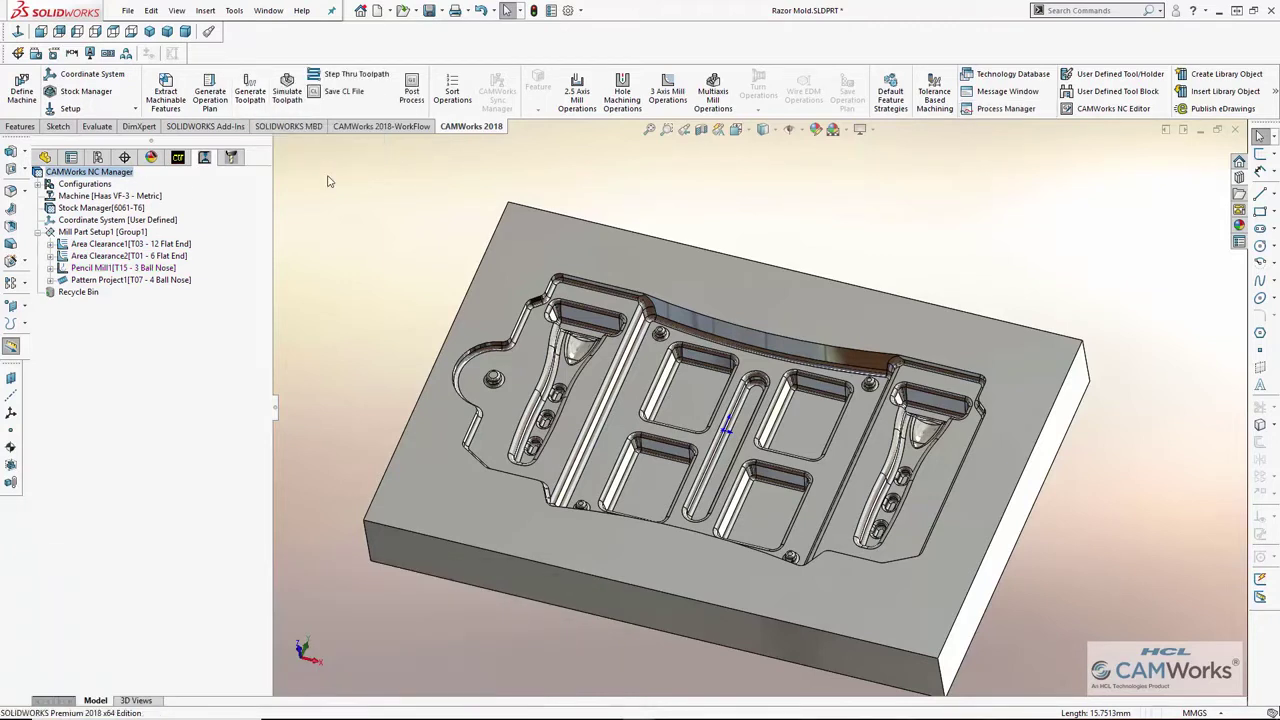
Start Simulate Toolpath, rewind to uncut stock, and set Navigation to Next Operation
left_click(287, 90)
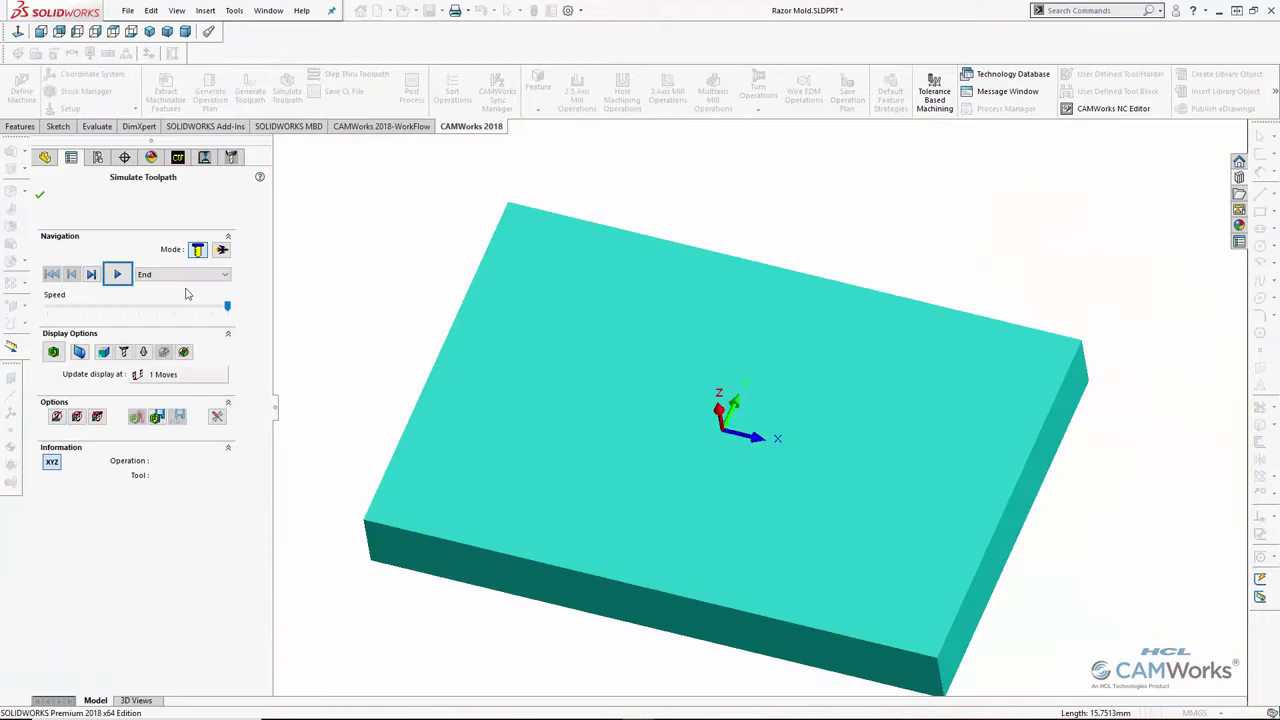
left_click(117, 274)
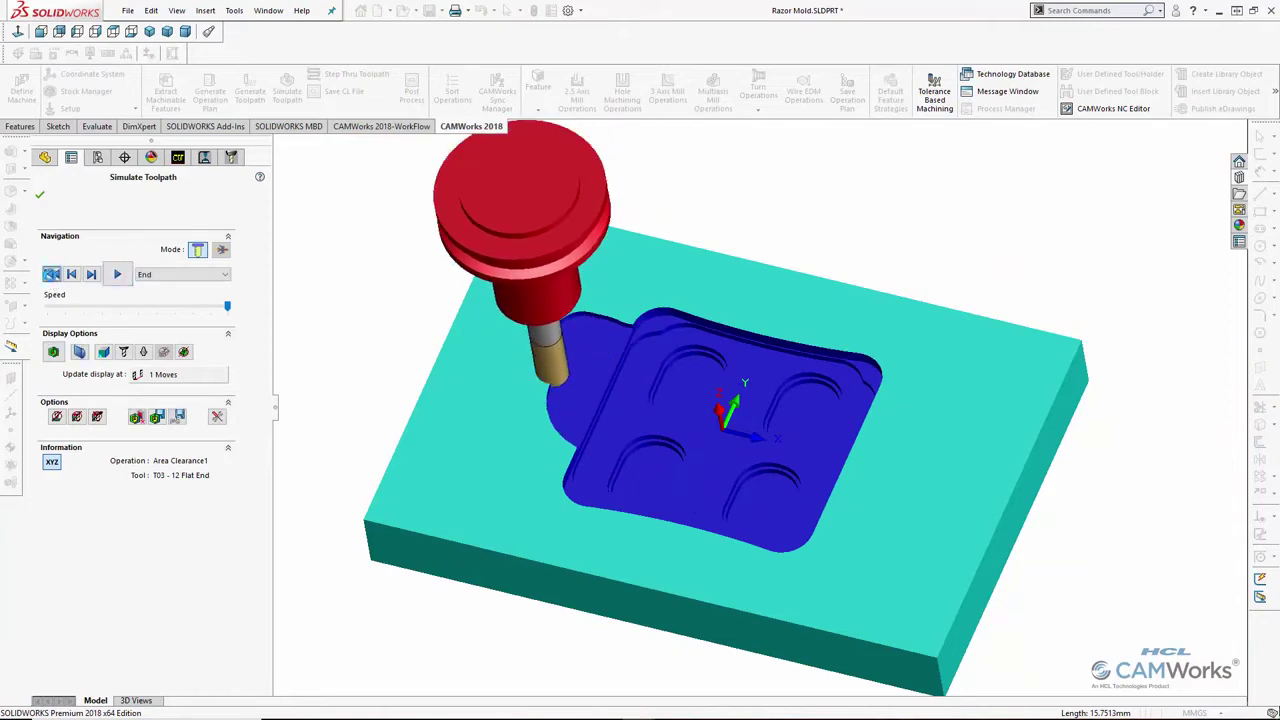
left_click(51, 273)
left_click(221, 249)
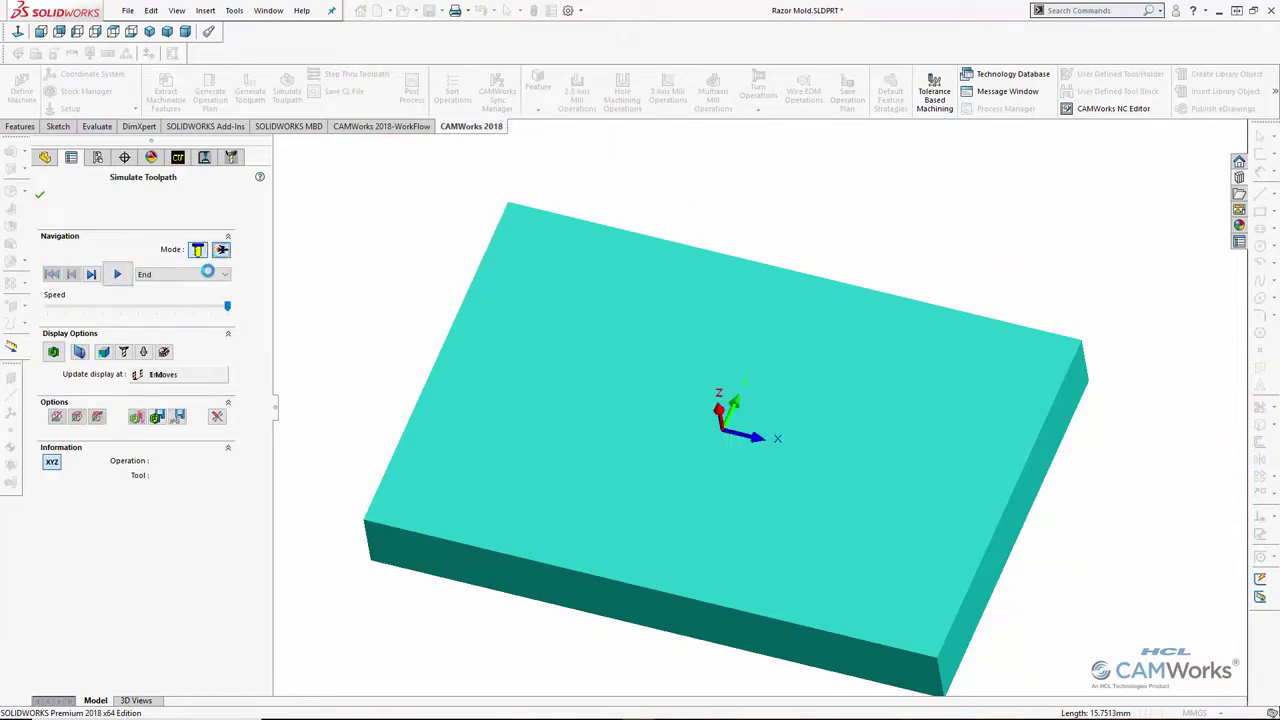
left_click(210, 274)
left_click(203, 314)
Simulate Area Clearance1, Area Clearance2, Pencil Mill1 and Pattern Project1 one at a time
left_click(117, 275)
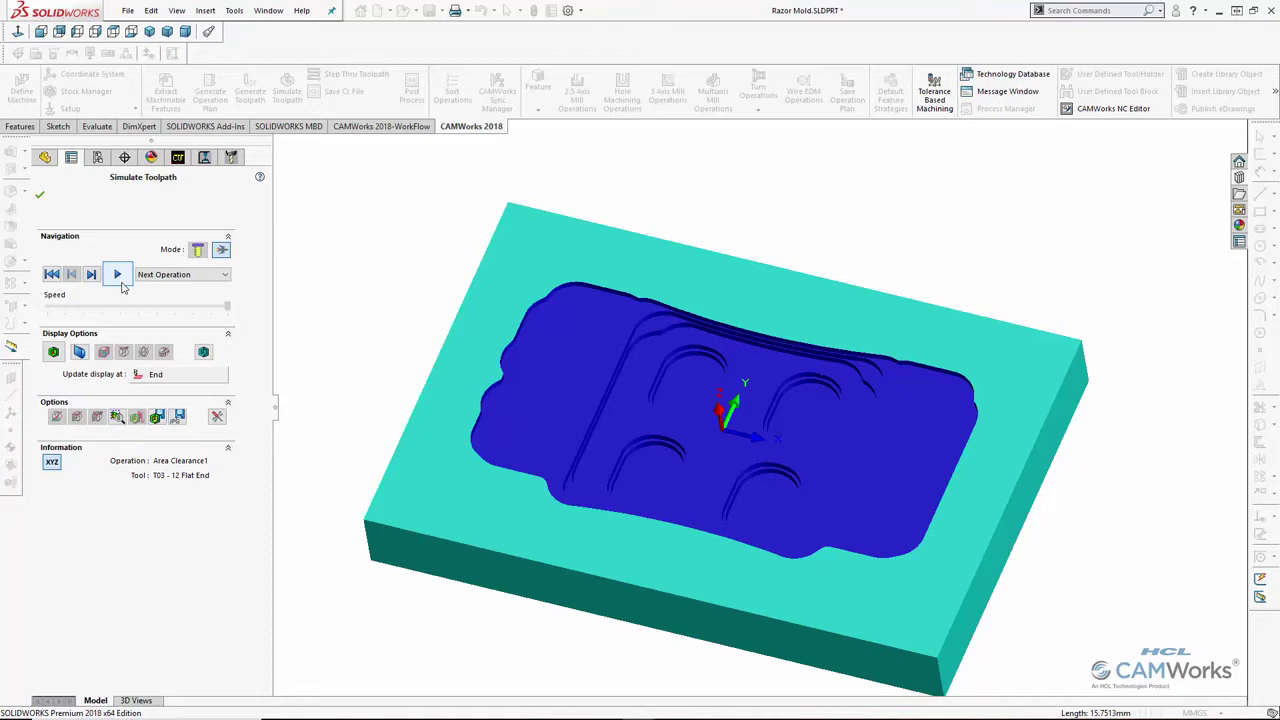
left_click(119, 279)
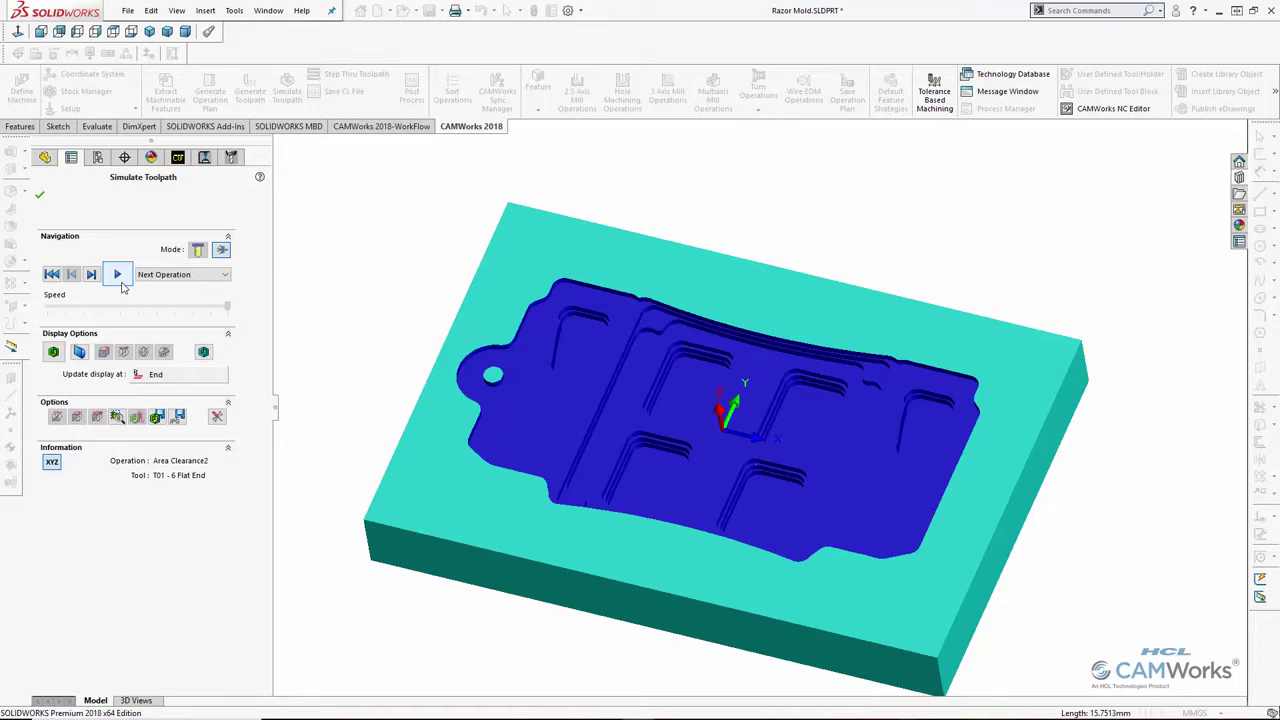
left_click(118, 276)
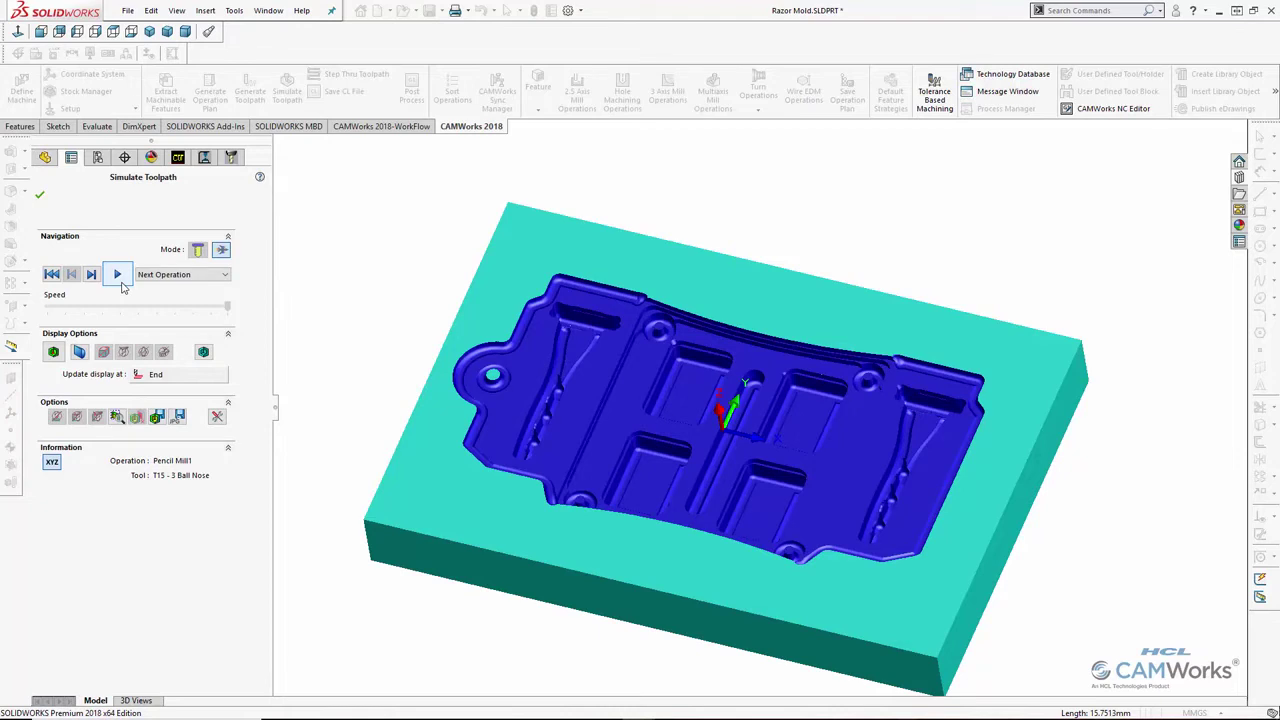
left_click(119, 278)
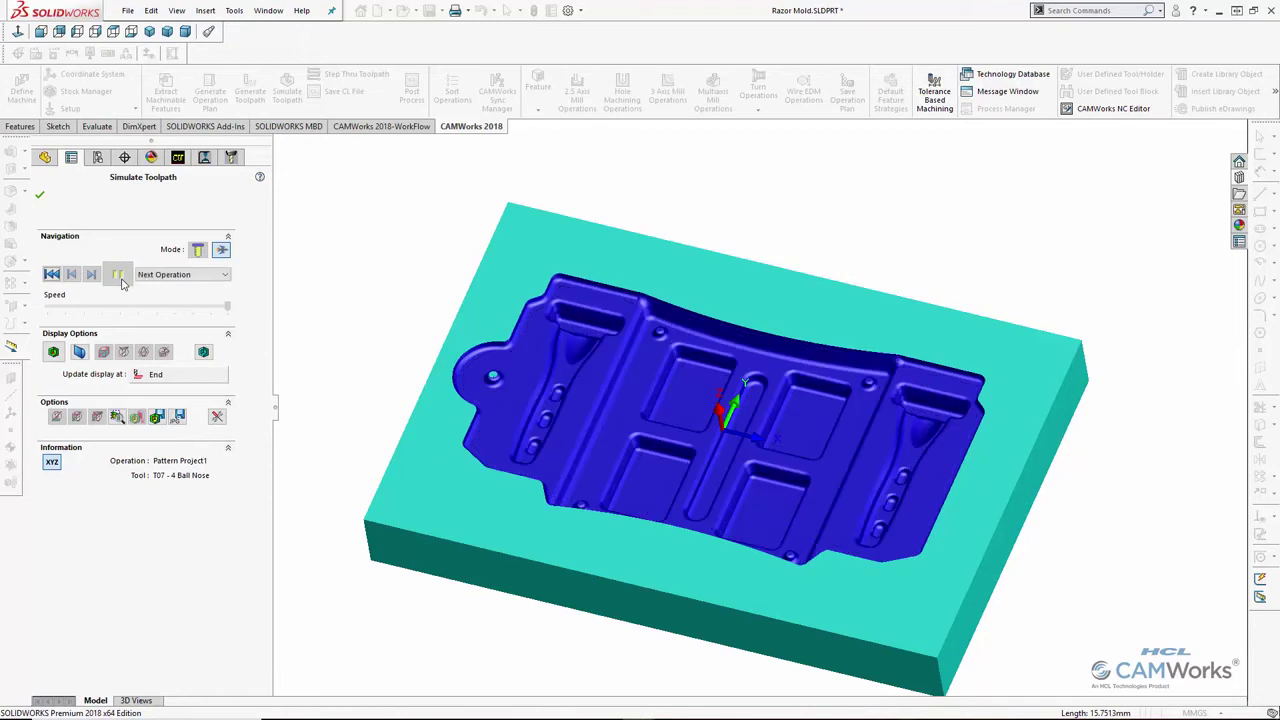
Orbit the mold and show the Compare deviation colour map with its ±2.032 mm legend
mouse_move(812, 252)
middle_mouse_down()
mouse_move(788, 262)
mouse_move(801, 252)
middle_mouse_up()
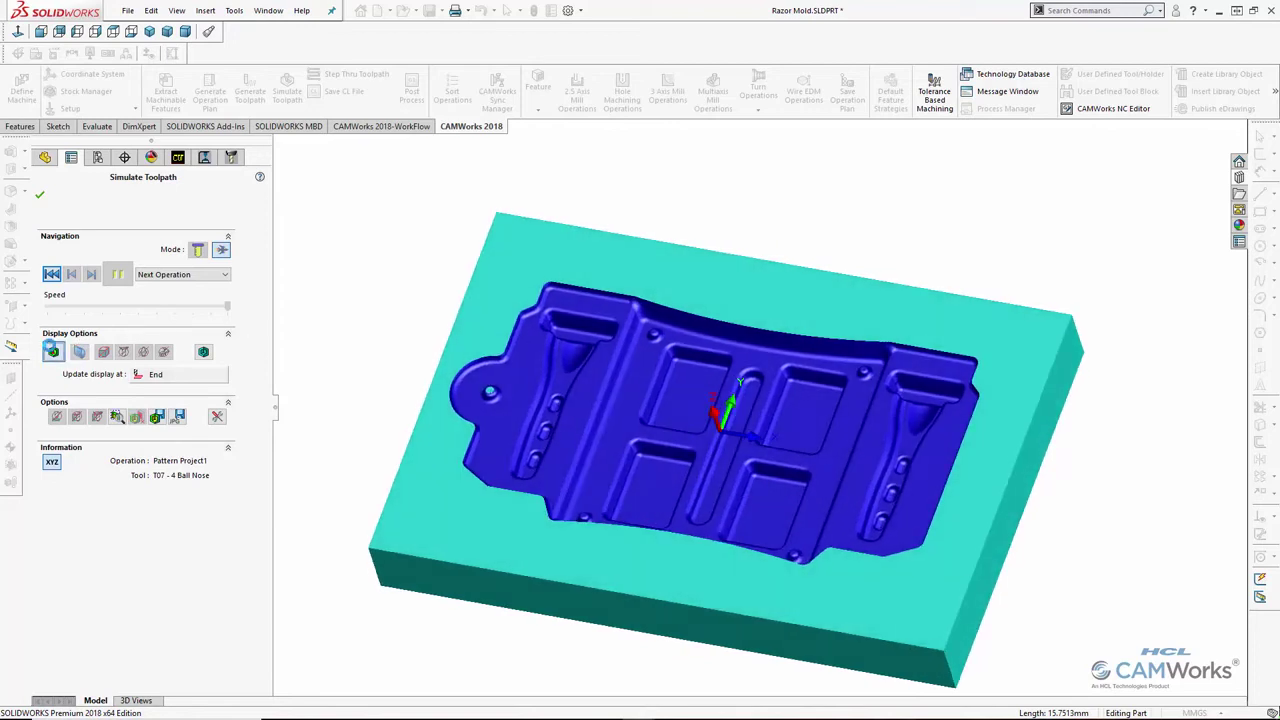
left_click(52, 351)
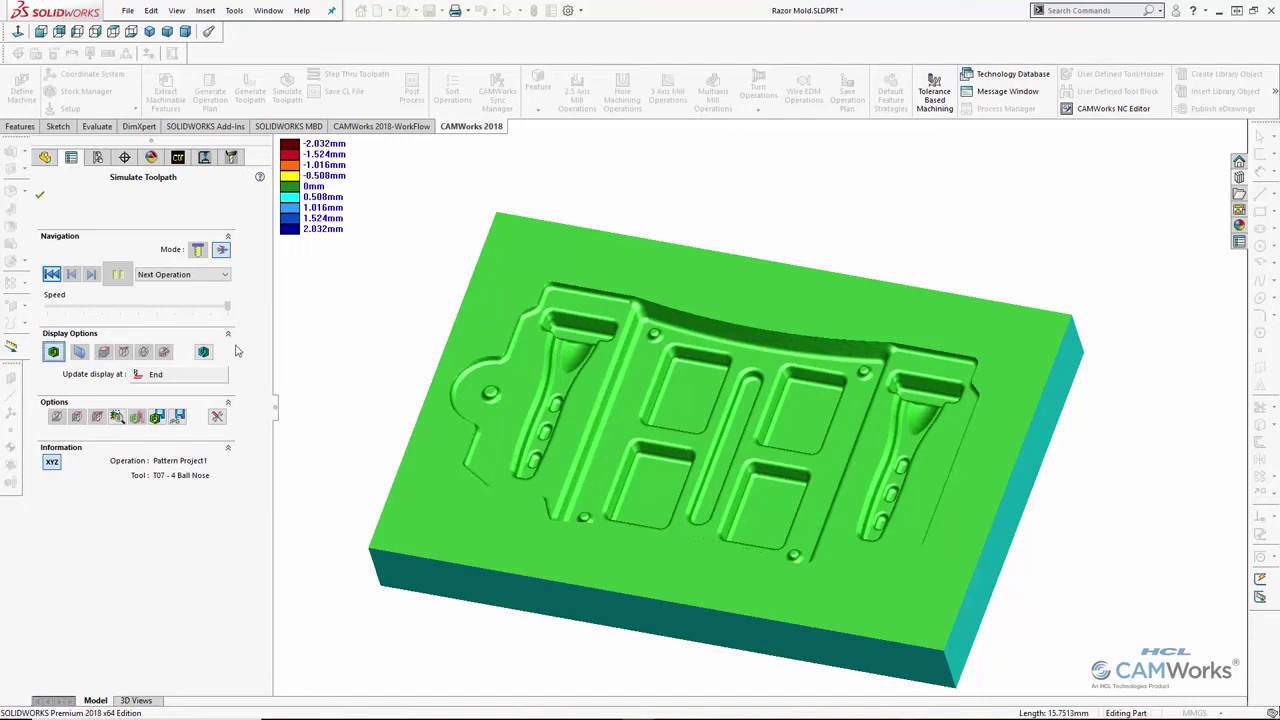
Close the simulation and post the toolpaths to Razor Mold.txt, replacing the existing file
left_click(40, 194)
left_click(411, 90)
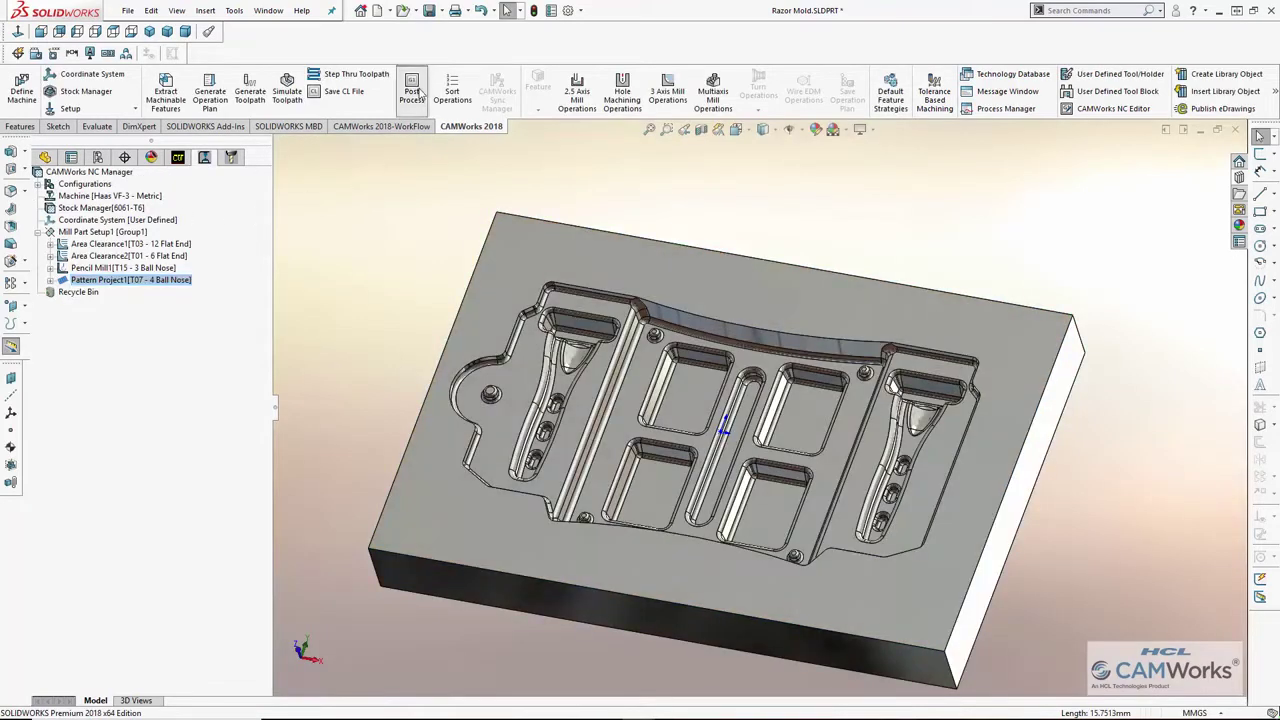
left_click(945, 527)
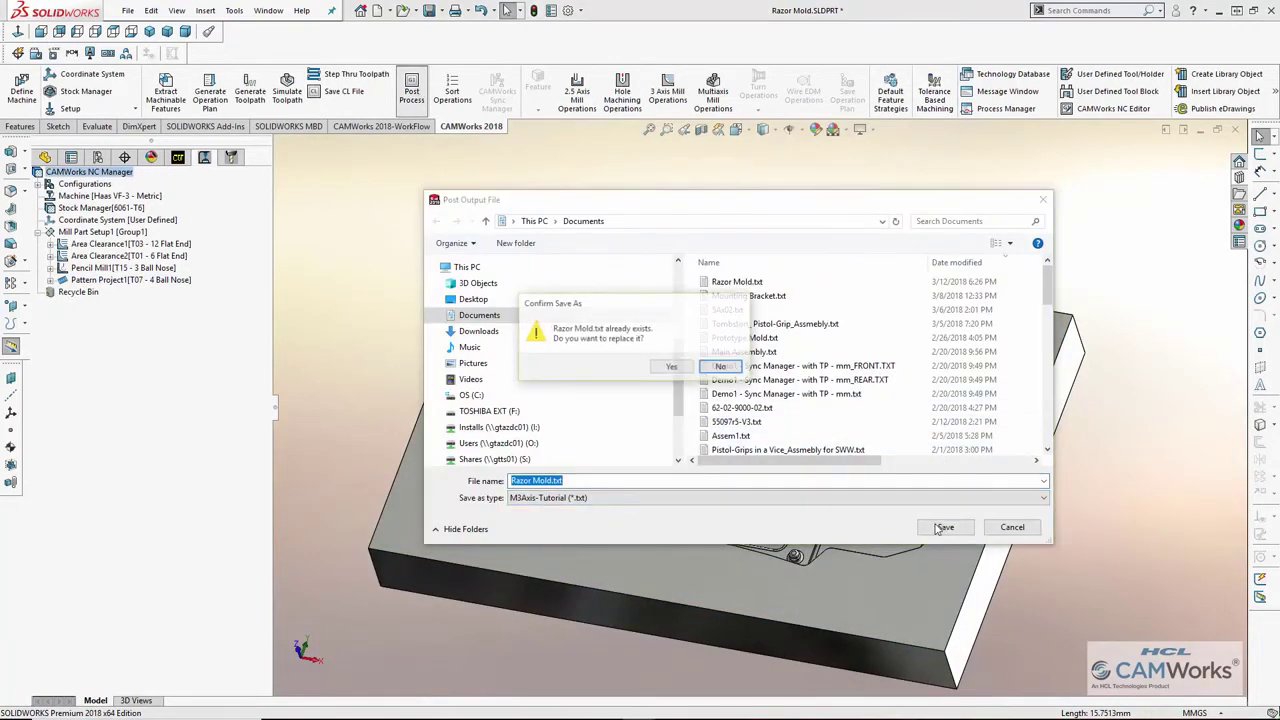
left_click(672, 372)
left_click(98, 270)
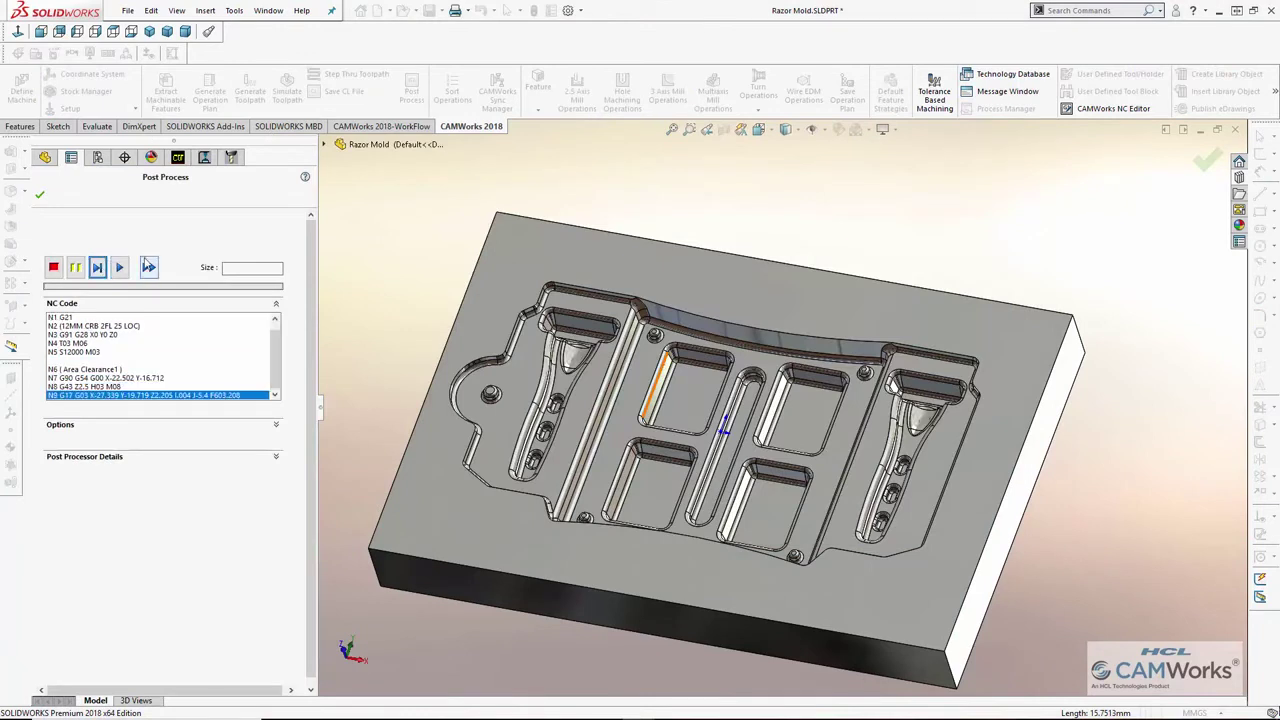
left_click(148, 267)
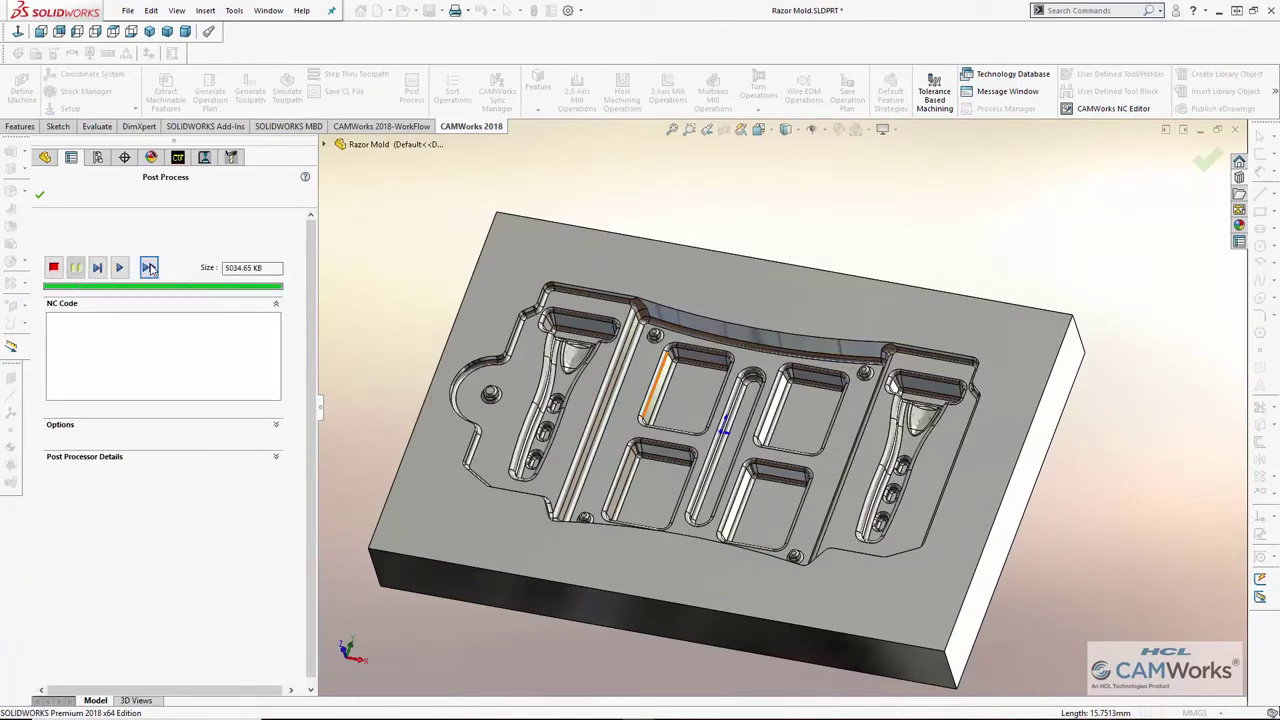
Scroll through the Razor Mold NC code, view its 3D backplot, and close the NC Editor
left_click(40, 195)
scroll(250, 248, "down", 5)
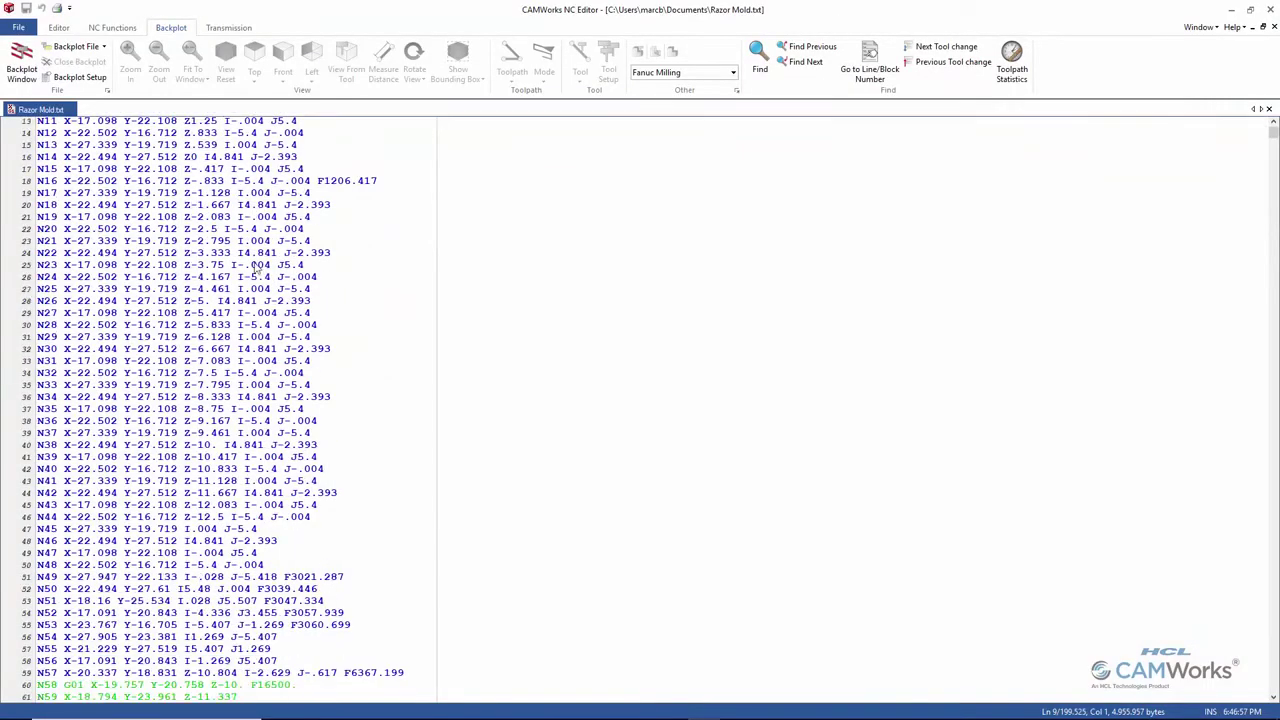
scroll(258, 282, "down", 4)
scroll(258, 282, "down", 3)
scroll(258, 282, "down", 3)
scroll(258, 282, "down", 5)
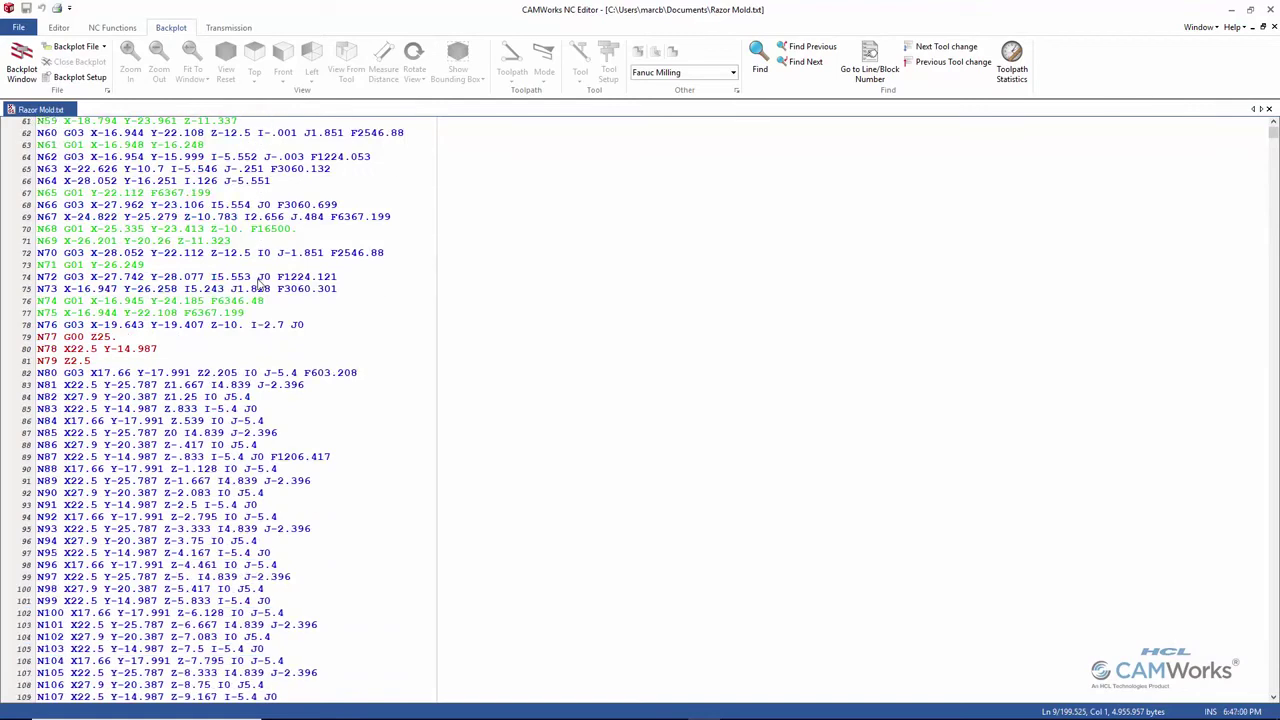
left_click(21, 62)
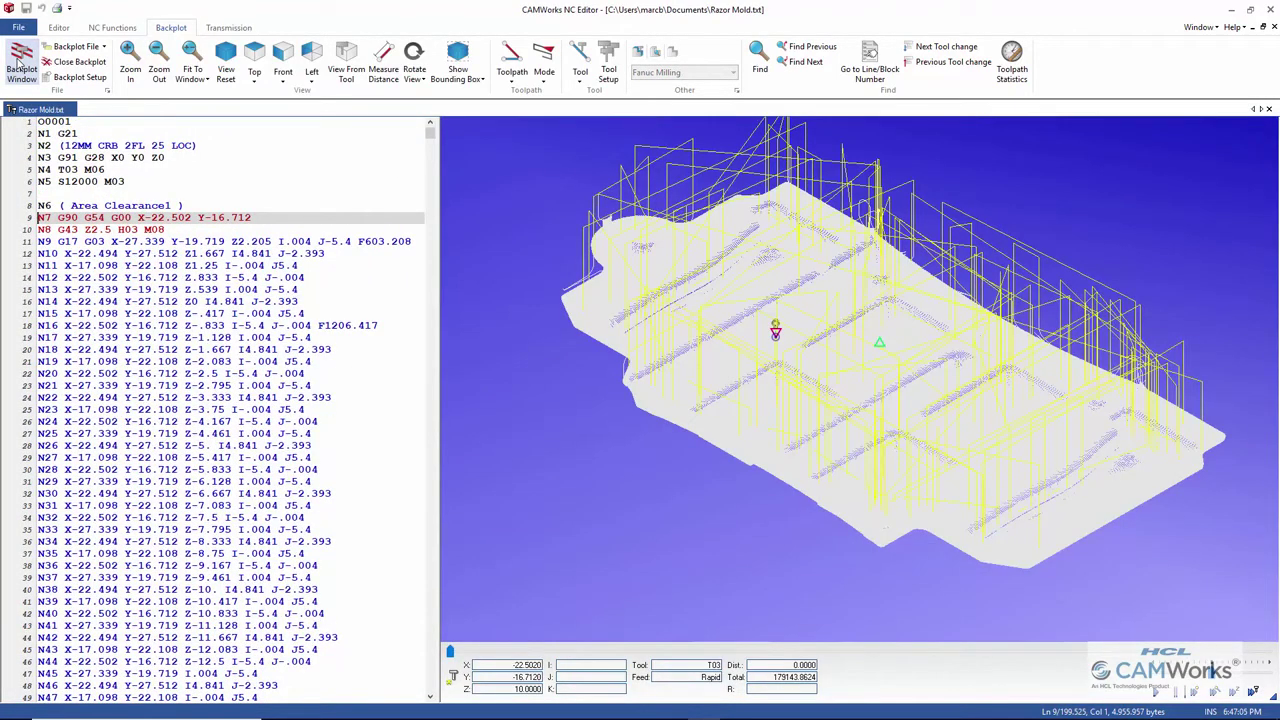
left_click(1268, 9)
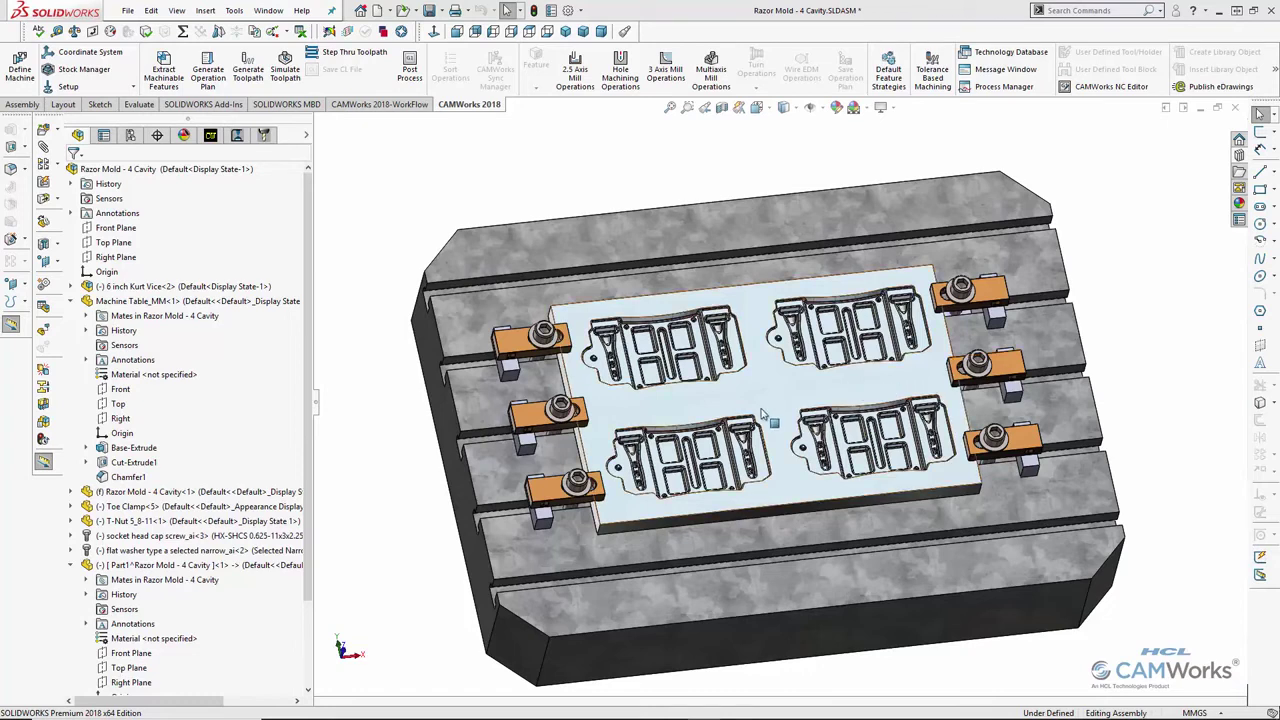
Import the razor mold's part data into the assembly, deleting existing data, and select Pattern1
scroll(771, 405, "down", 3)
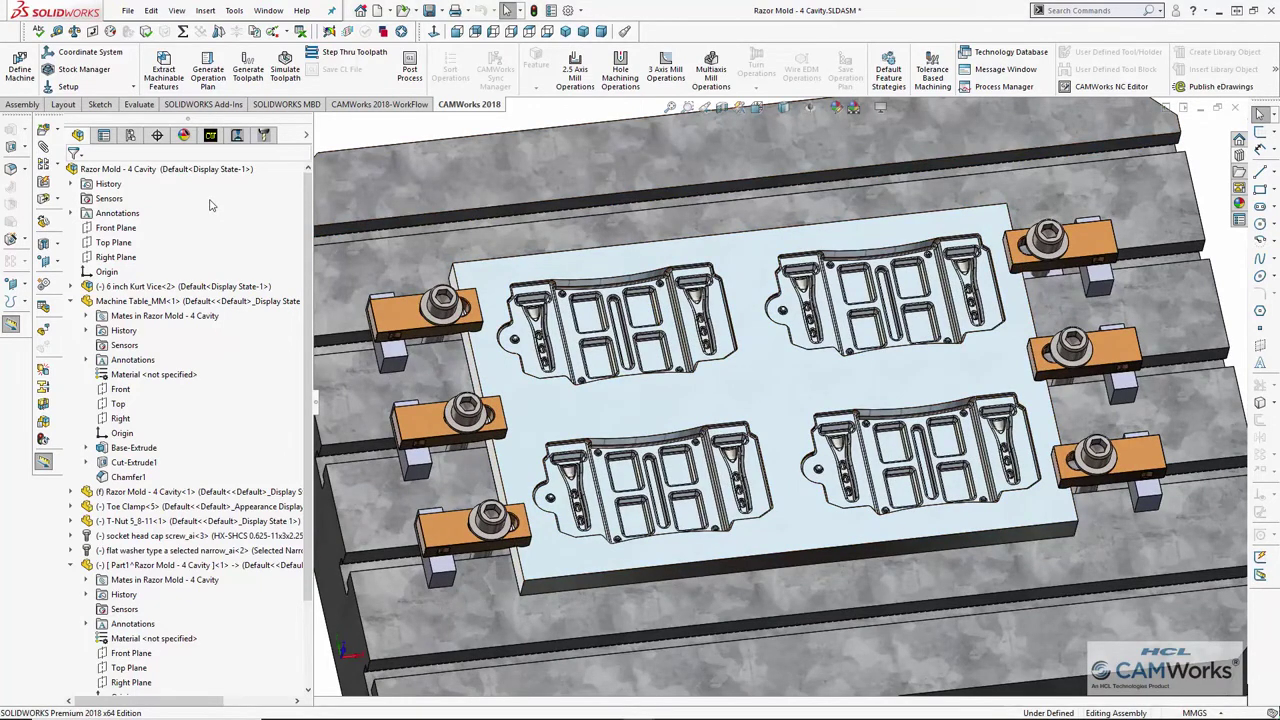
left_click(213, 135)
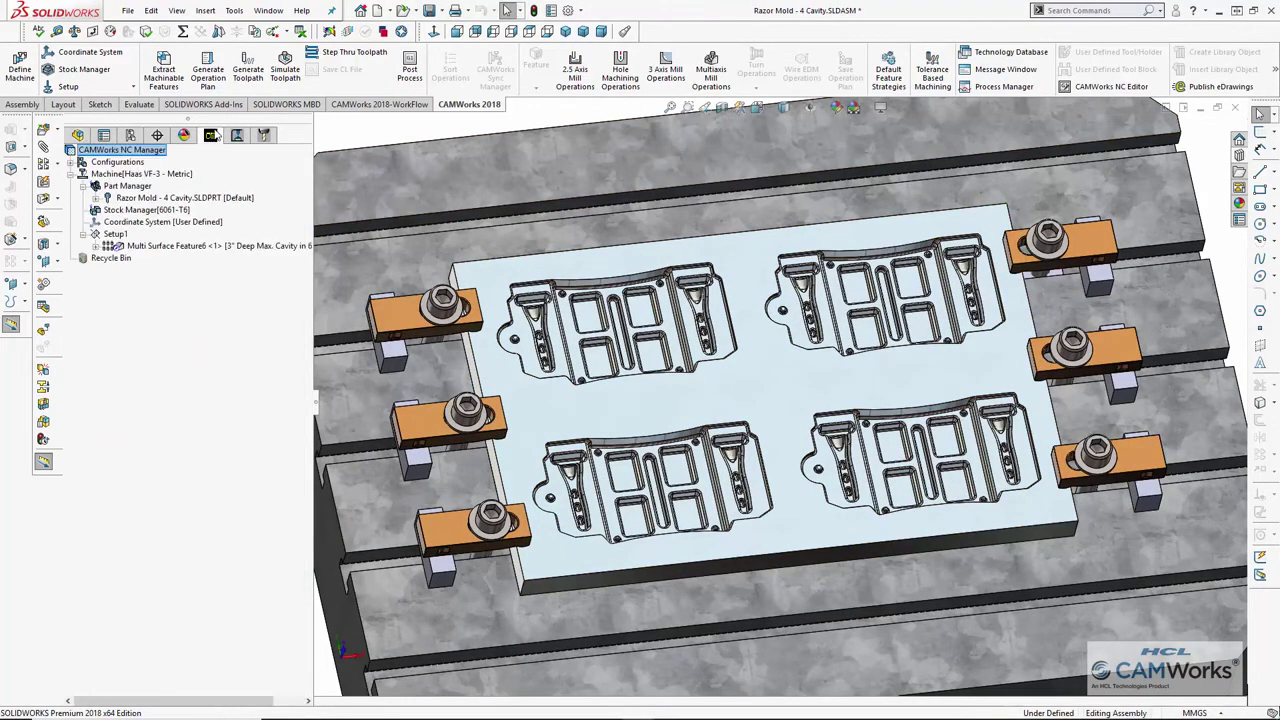
right_click(228, 199)
left_click(238, 204)
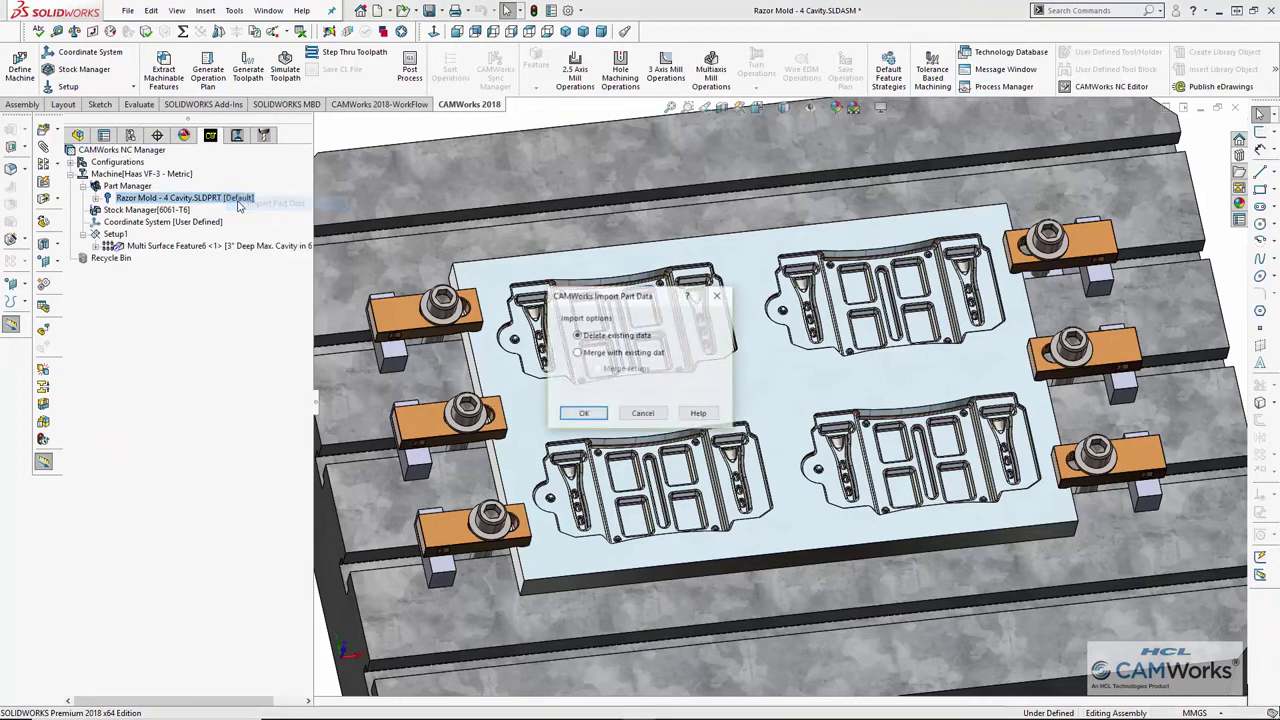
key("Return")
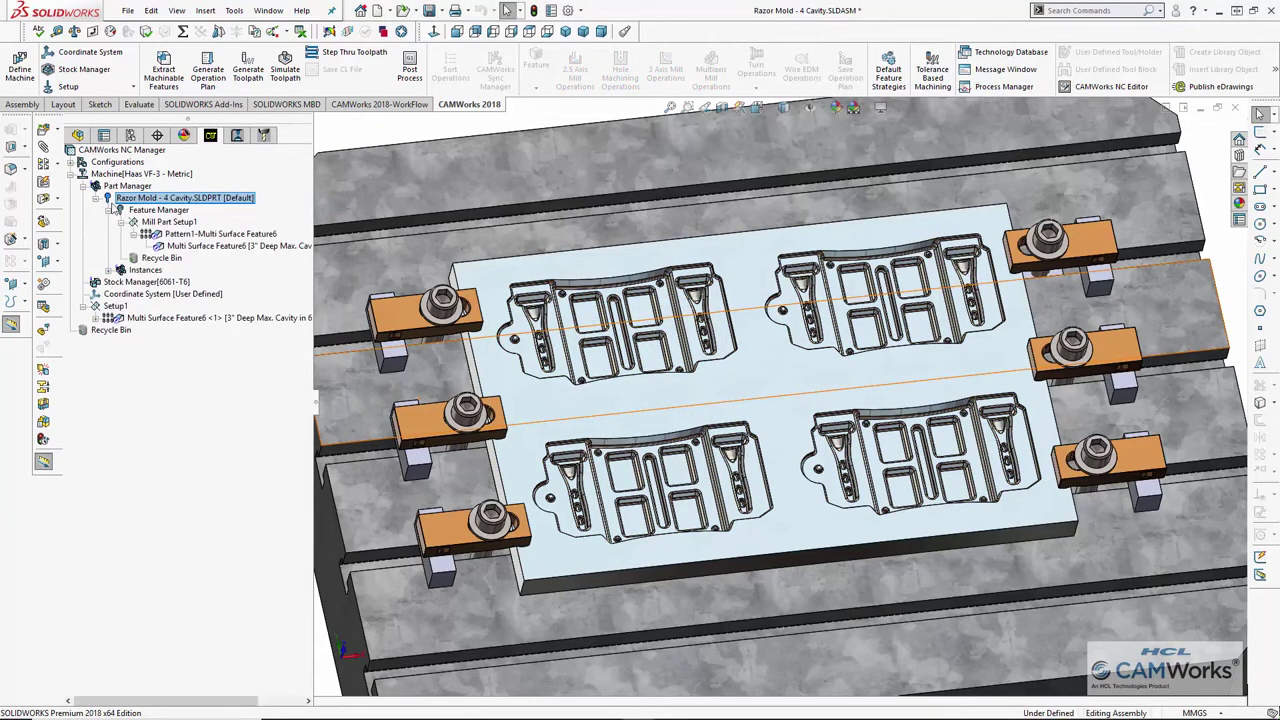
left_click(180, 234)
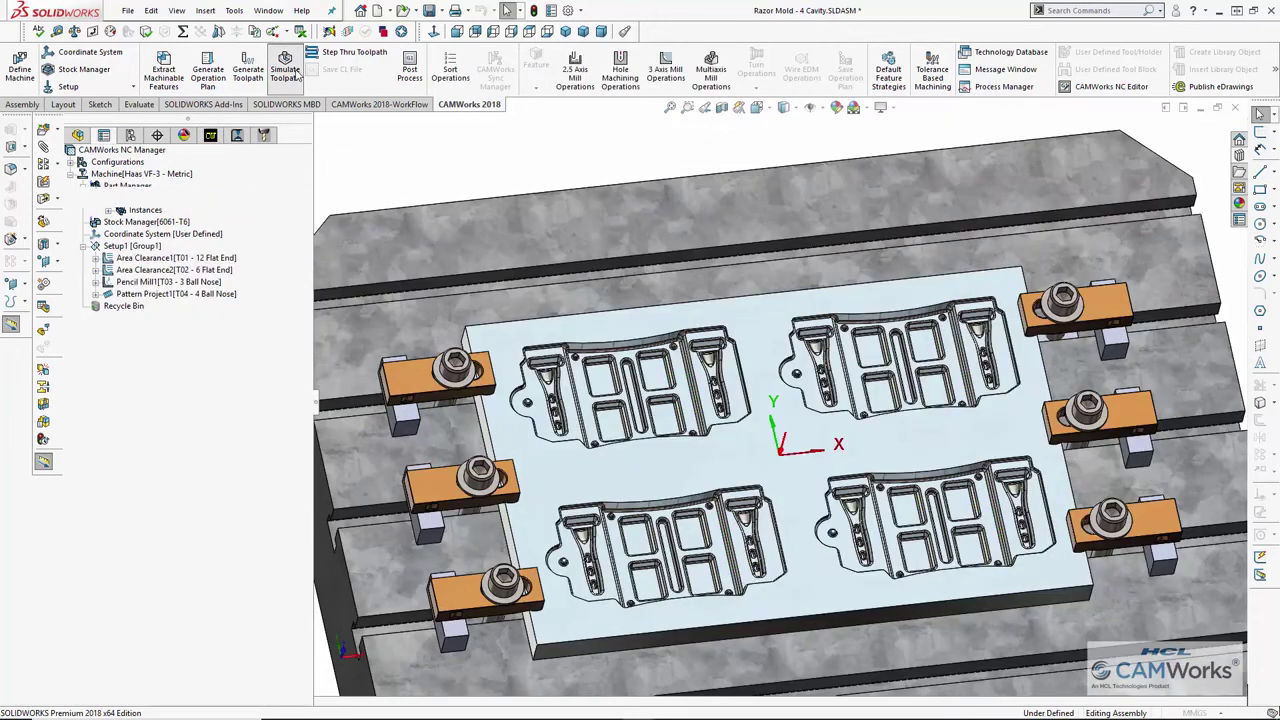
Run Simulate Toolpath on the four-cavity assembly and play it
left_click(285, 66)
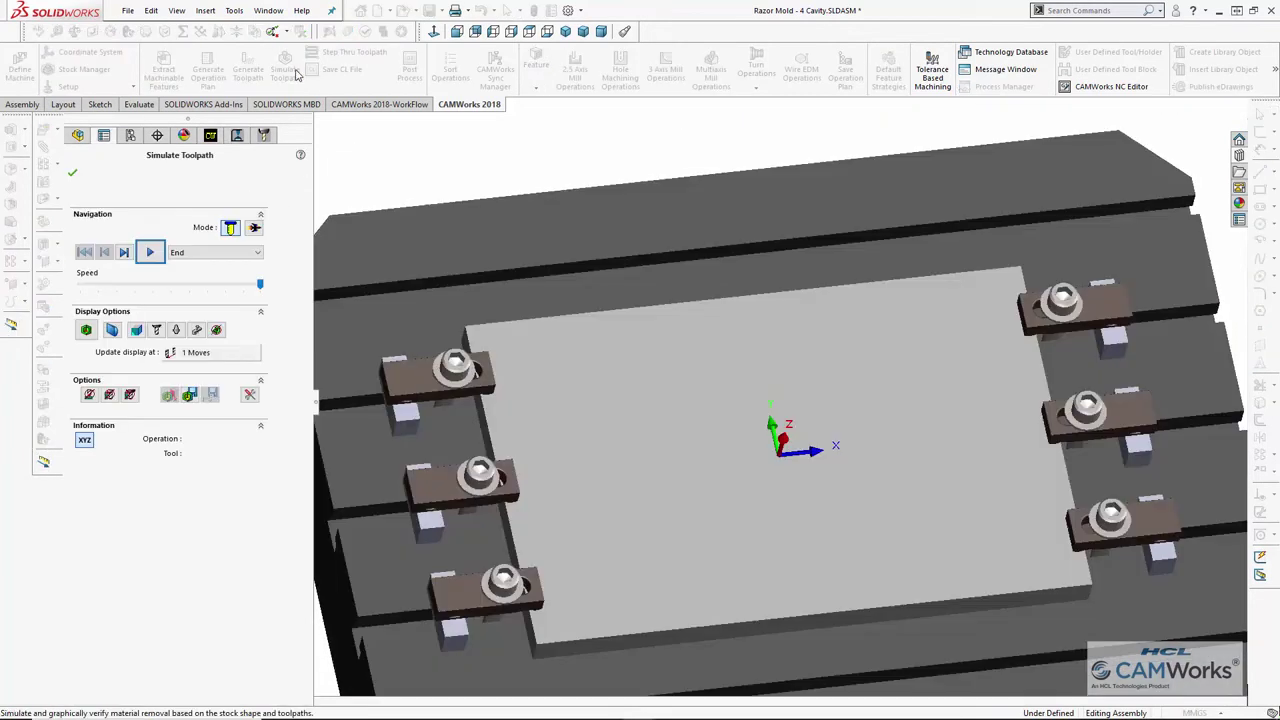
left_click(155, 256)
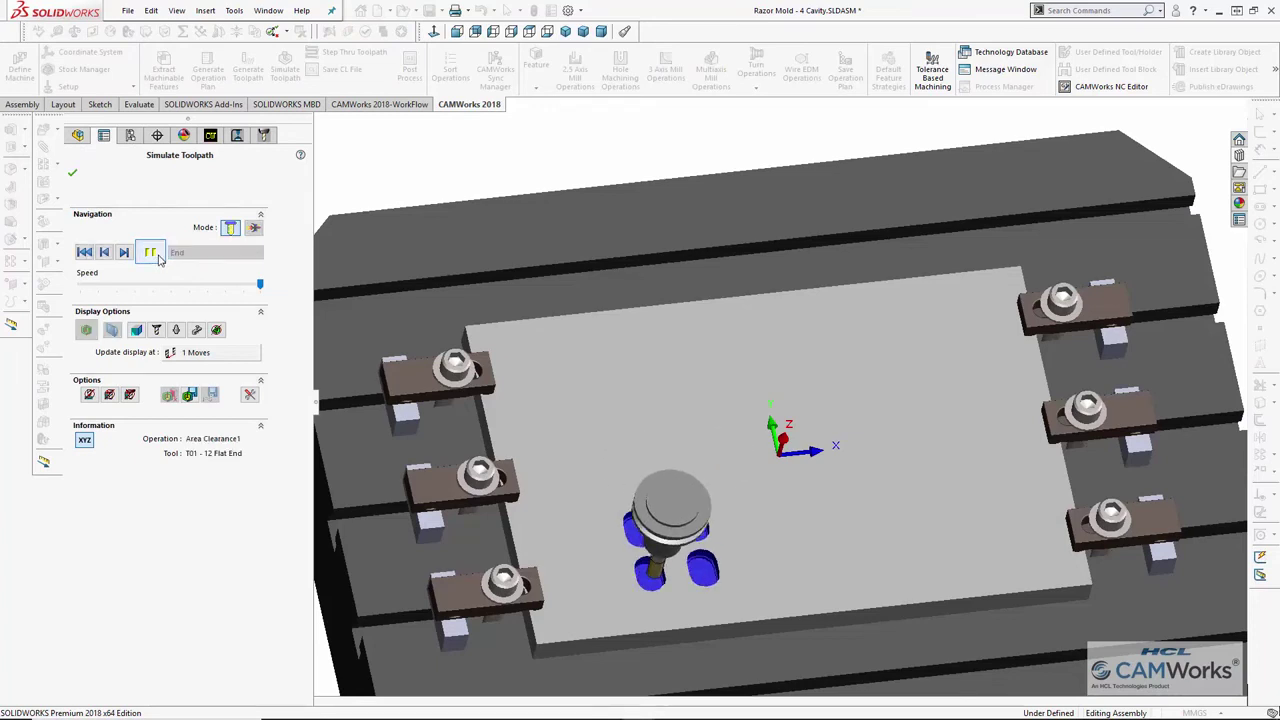